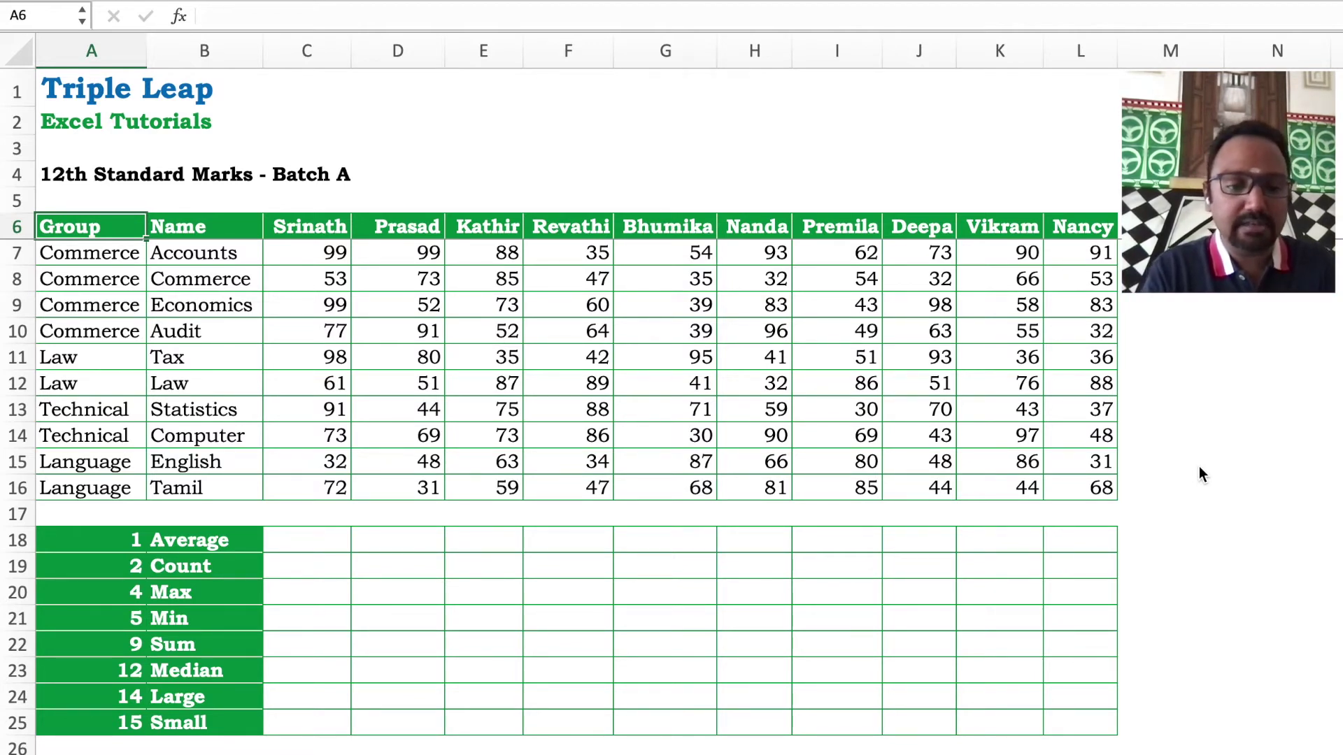
Begin C18's AGGREGATE formula with the function number $A18 and option 4.
left_click(316, 547)
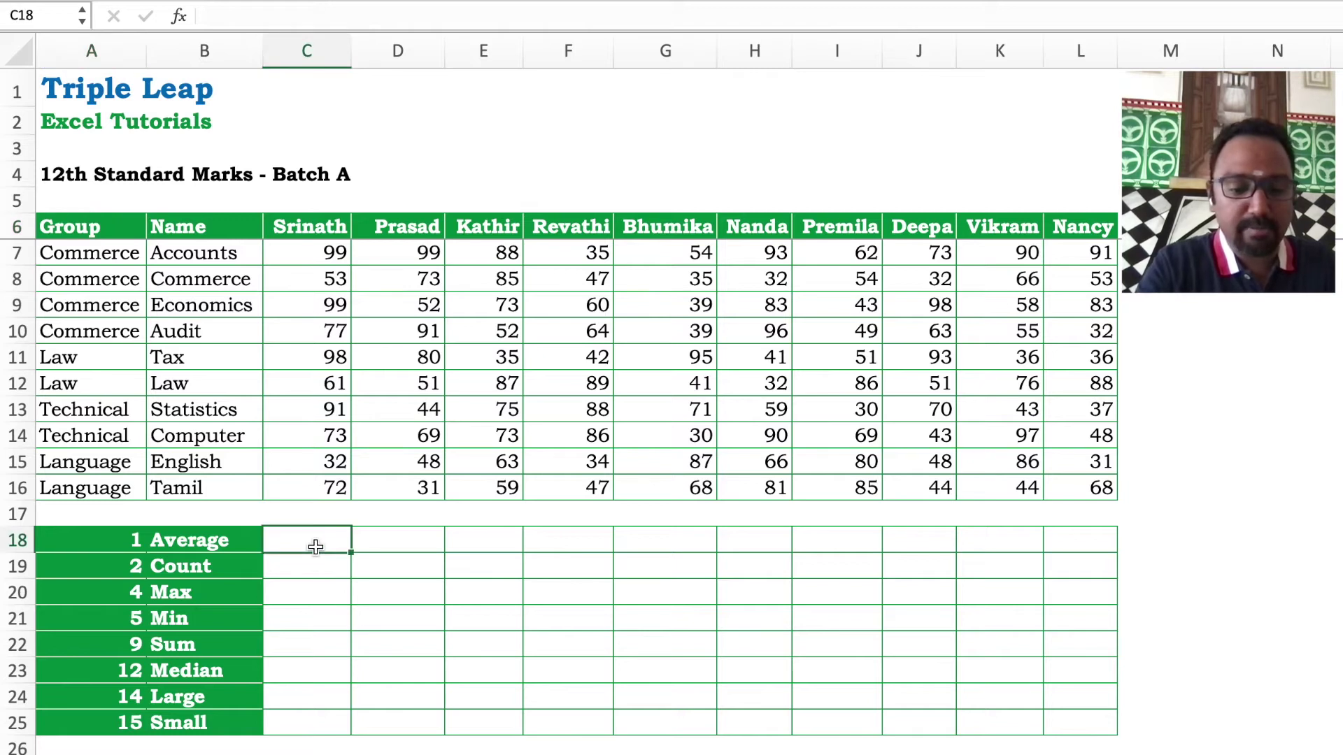
type("=aggregate(")
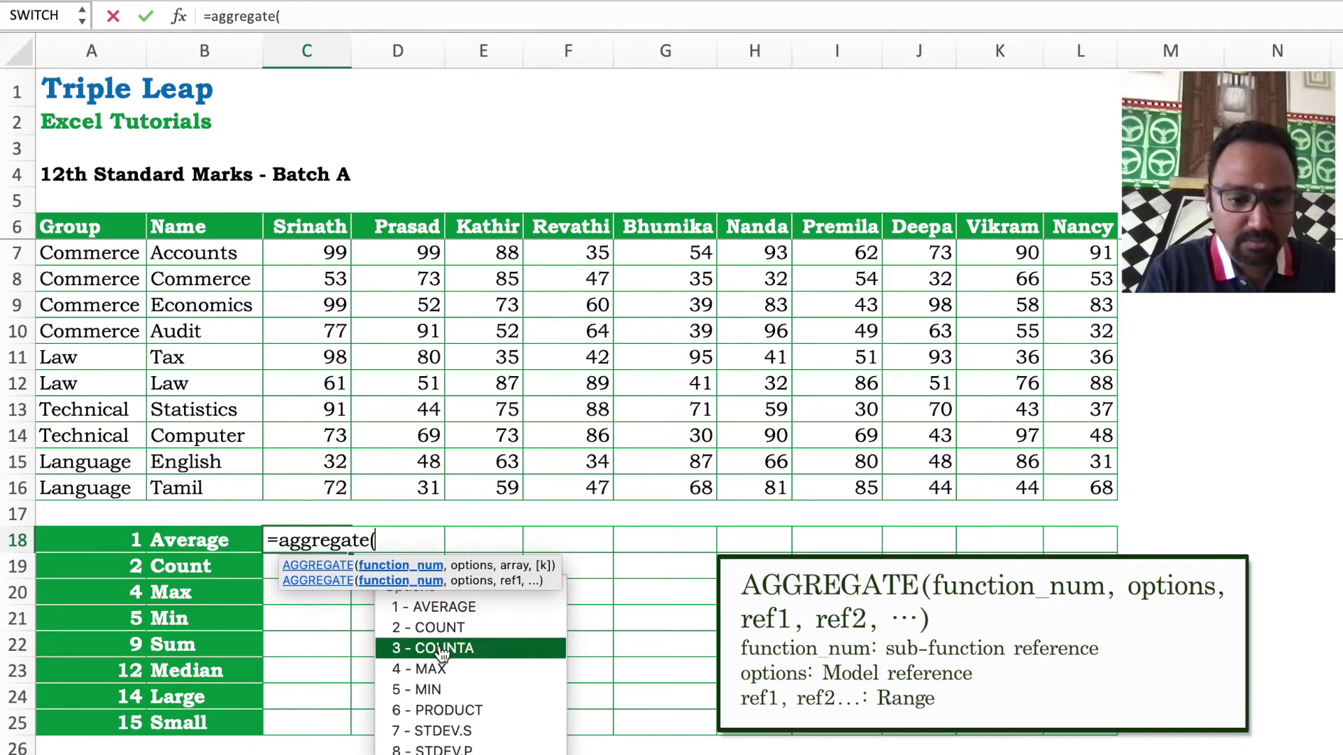
scroll(465, 679, "down", 4)
scroll(467, 679, "up", 4)
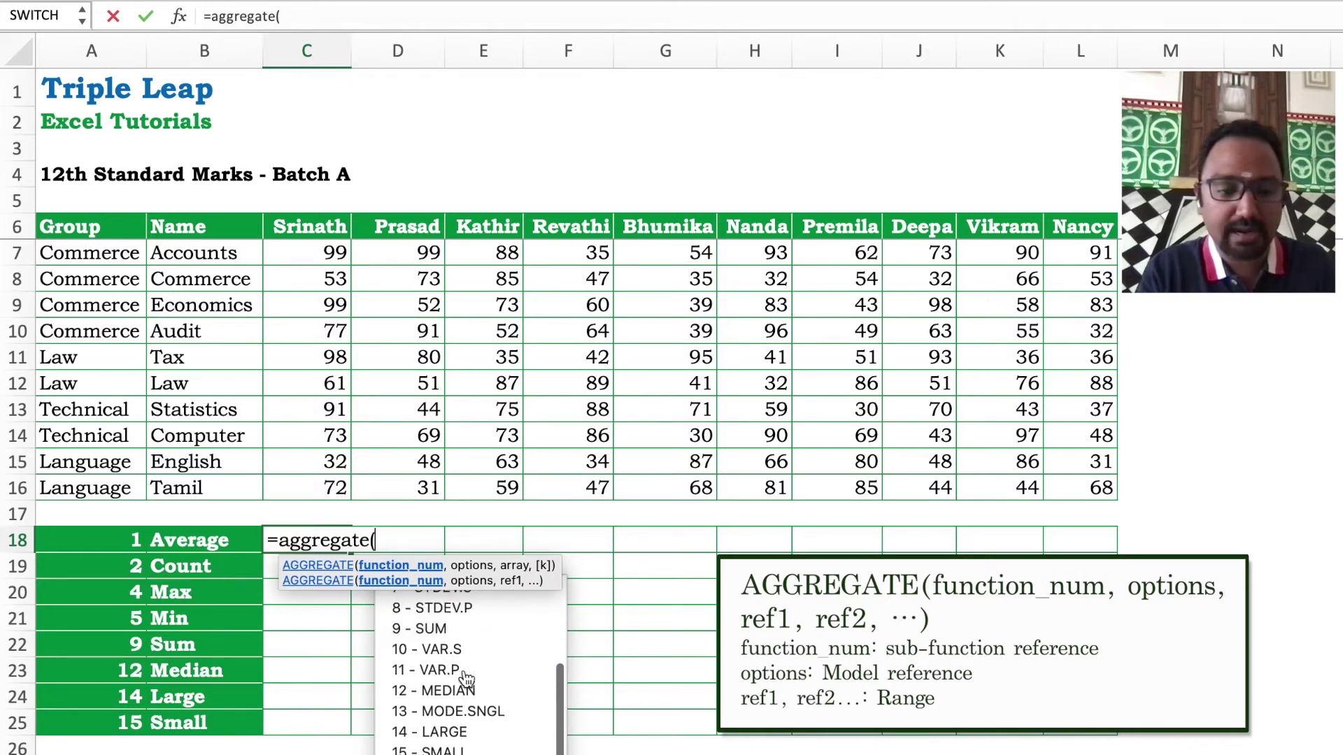
left_click(130, 539)
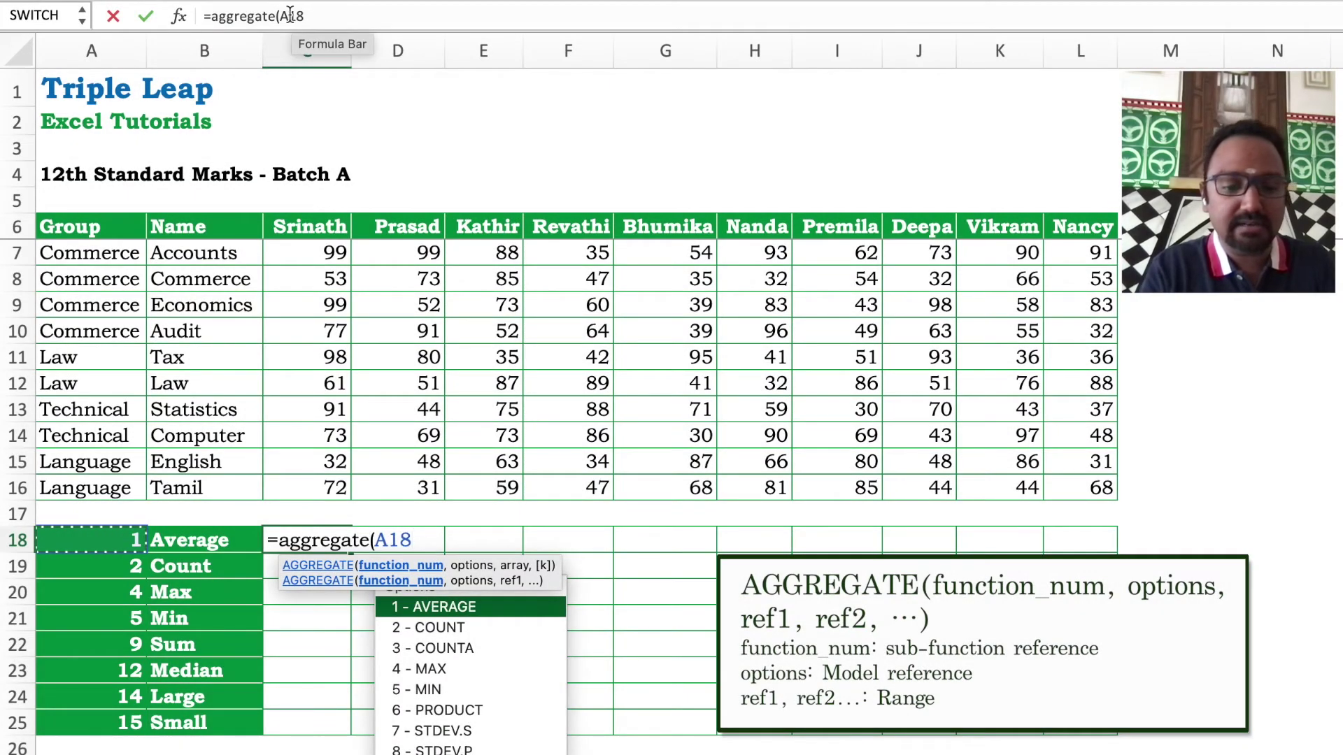
left_click(283, 16)
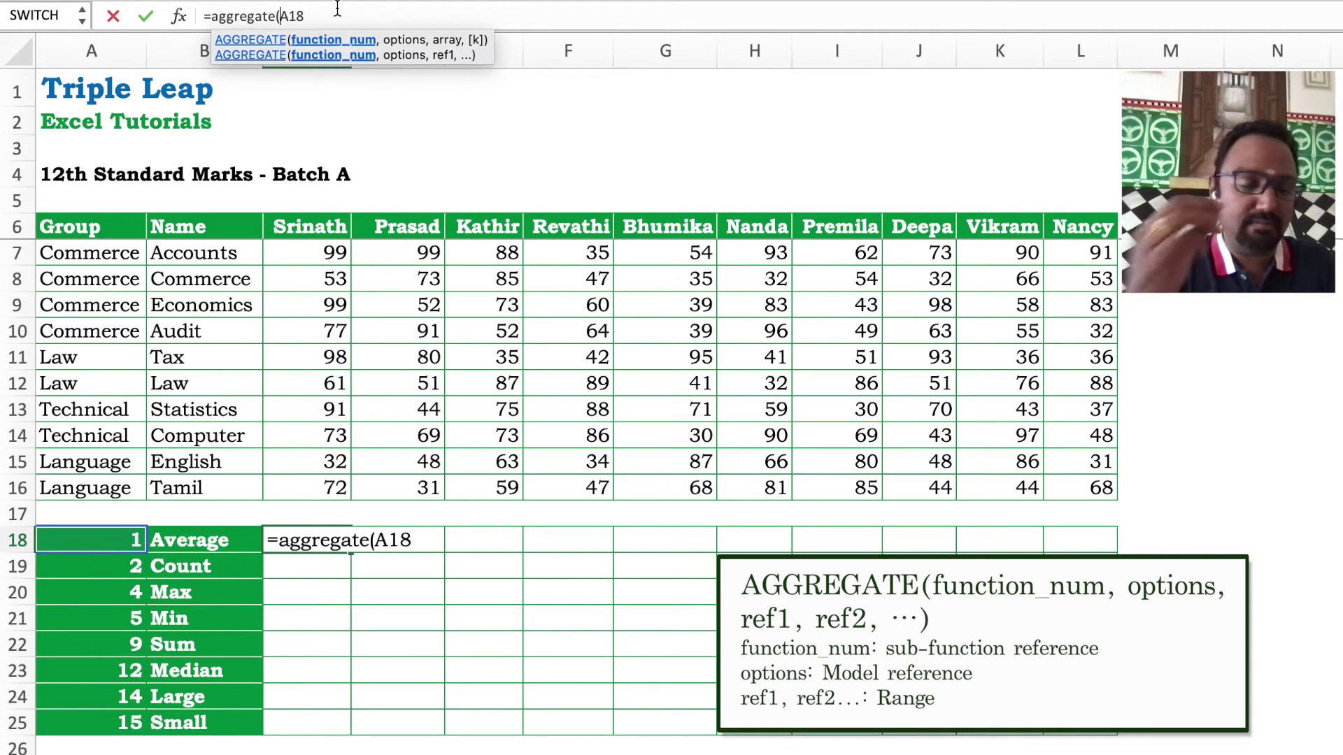
type("$")
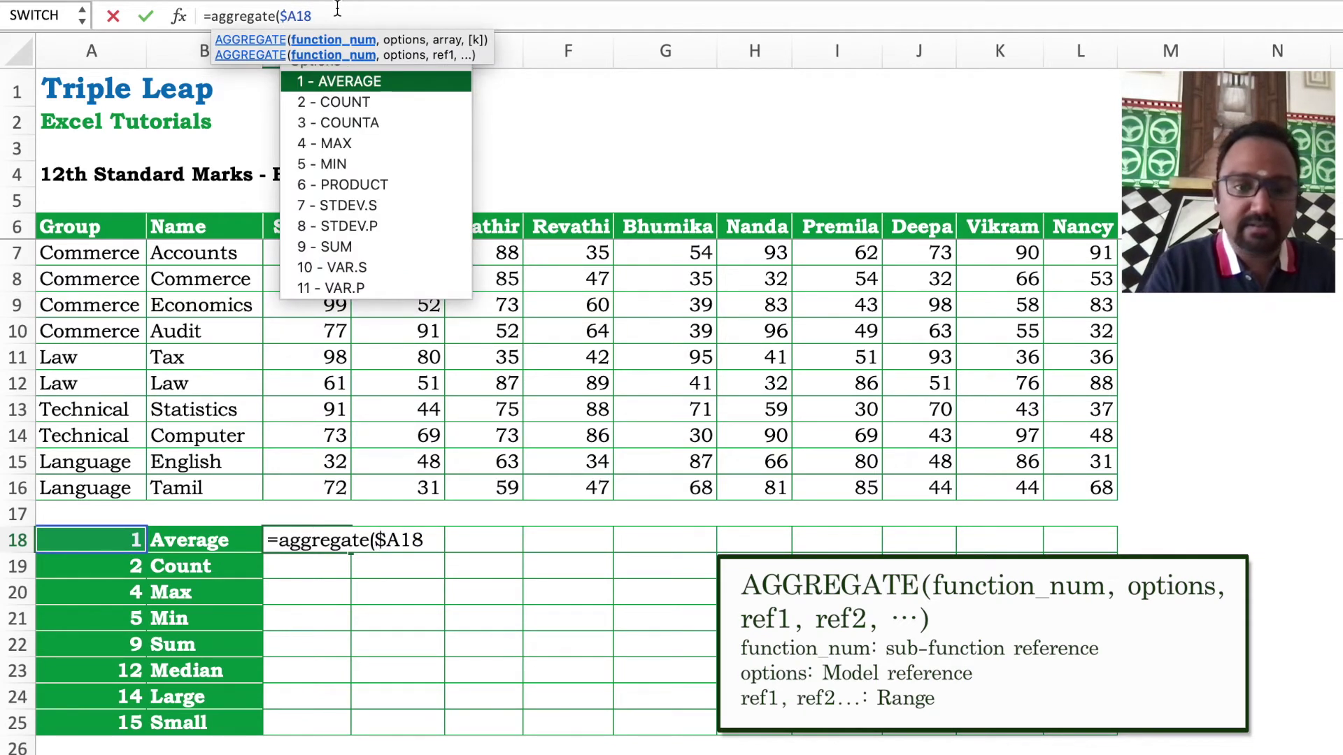
left_click(362, 7)
type(",")
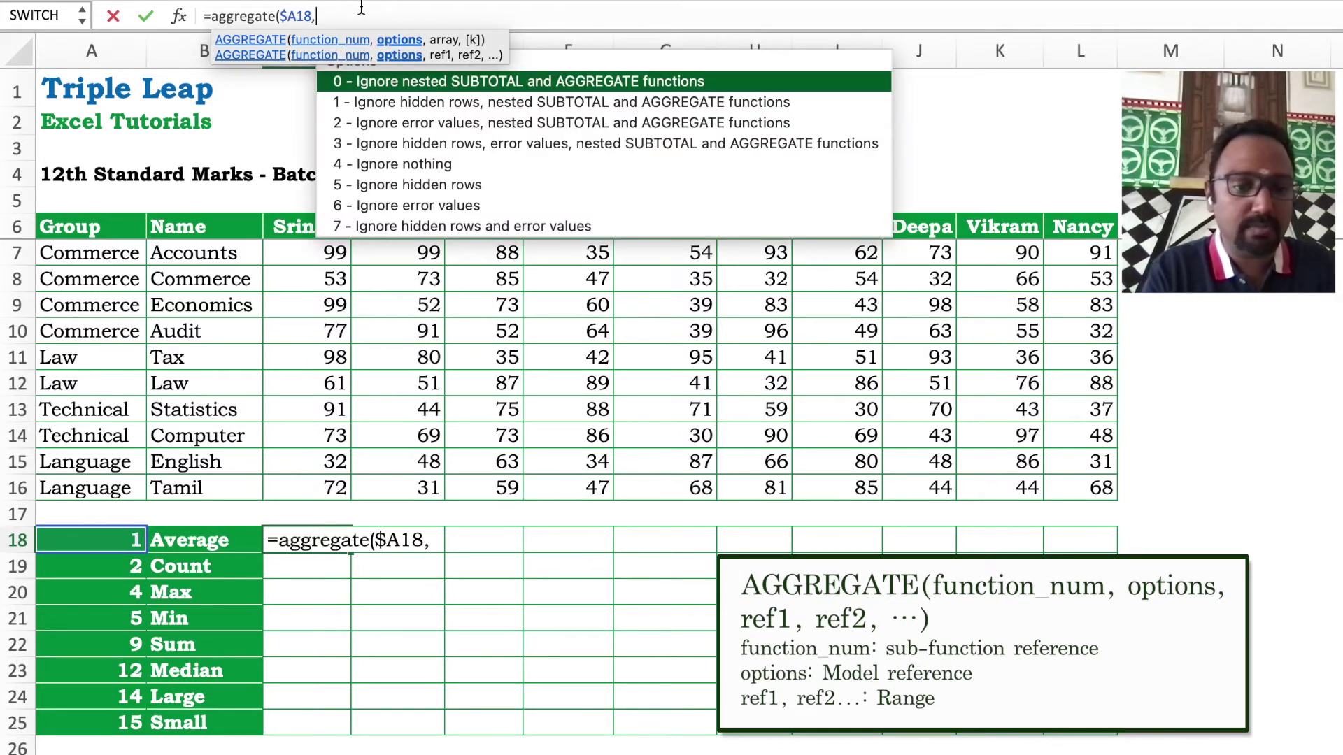
type("4,")
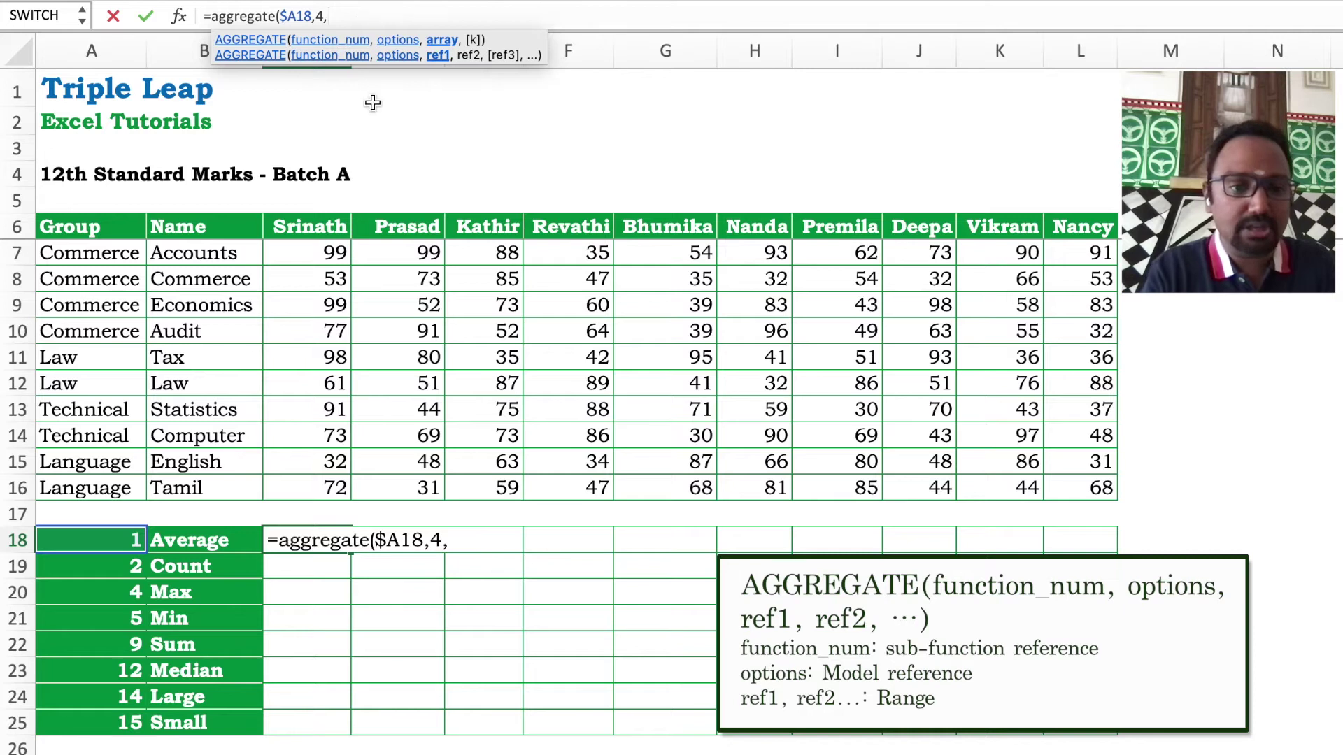
Add the first student's marks C$7:C$16 as the range and commit the formula.
left_click(319, 248)
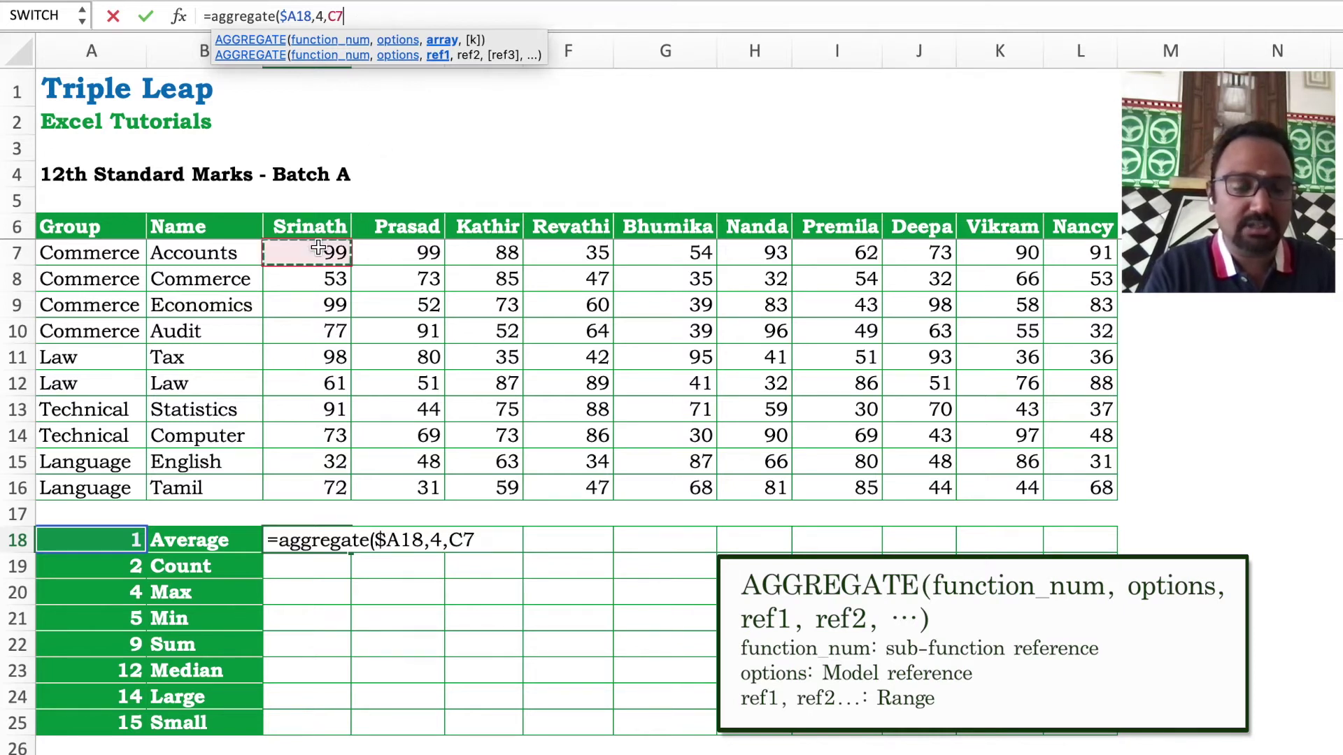
key("ctrl+shift+Down")
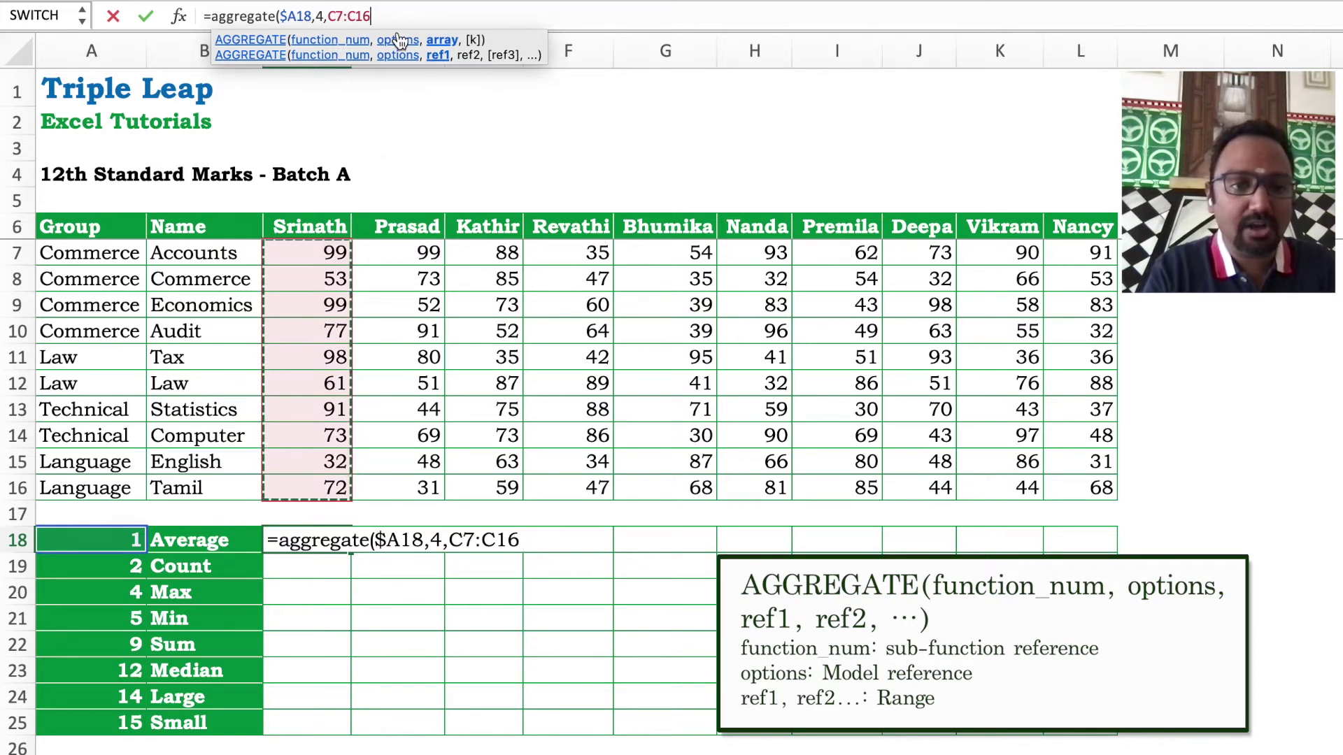
left_click(334, 16)
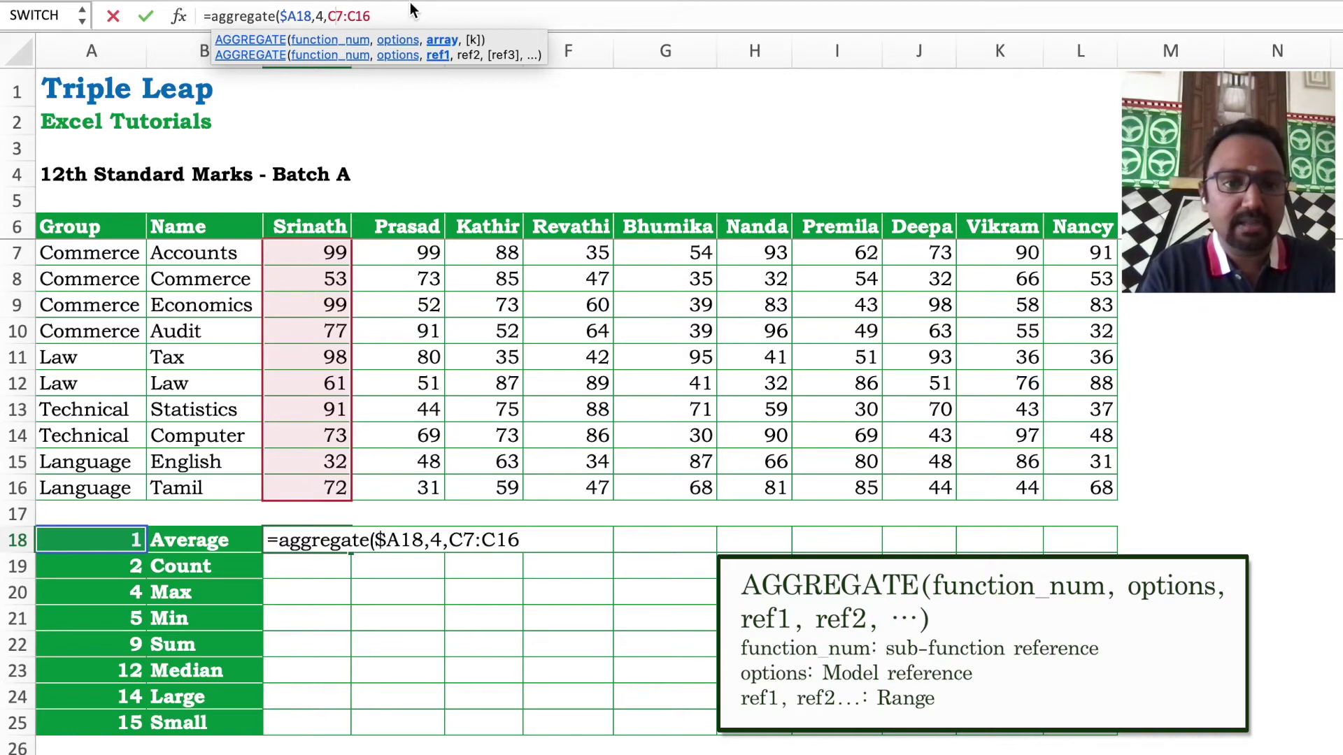
type("$")
type("$")
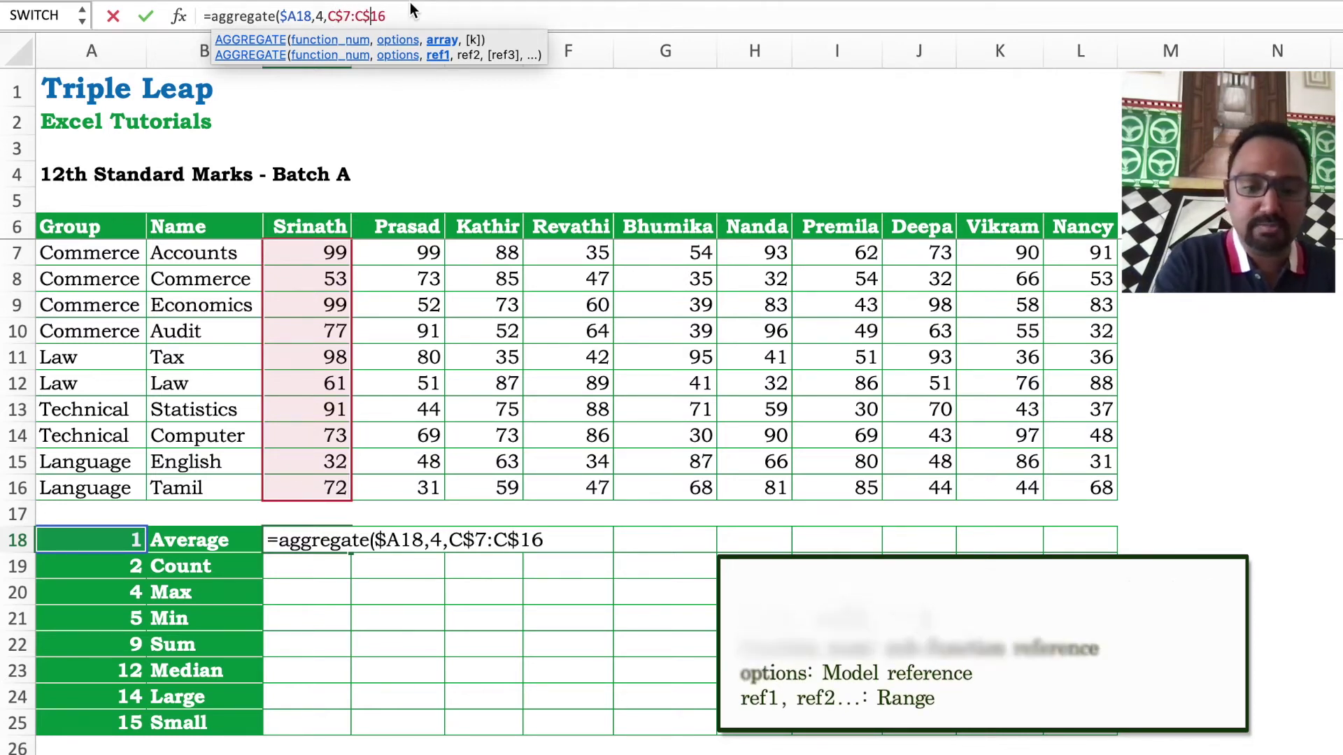
type(")")
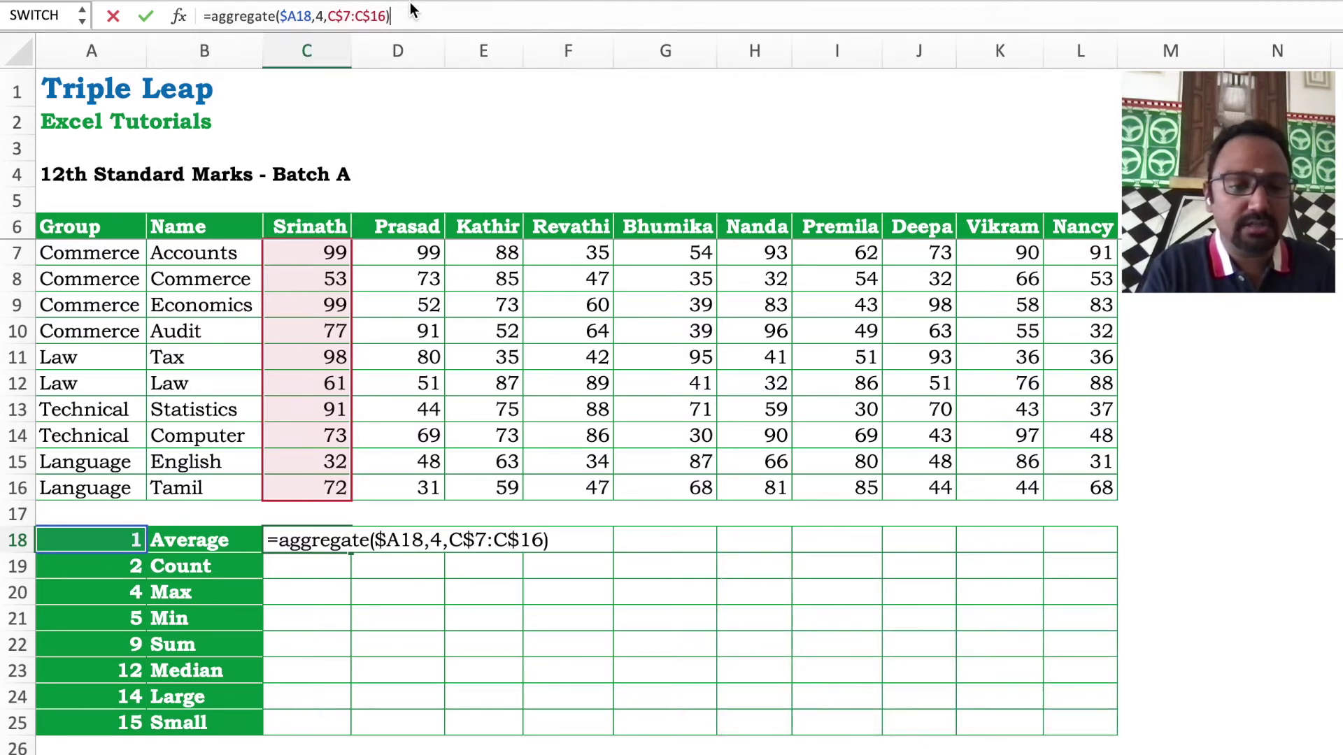
key("ctrl+Return")
Fill the C18 formula down to row 25 and across to column L.
key("shift+Down")
key("shift+Down")
key("shift+Down")
key("shift+Down")
key("shift+Down")
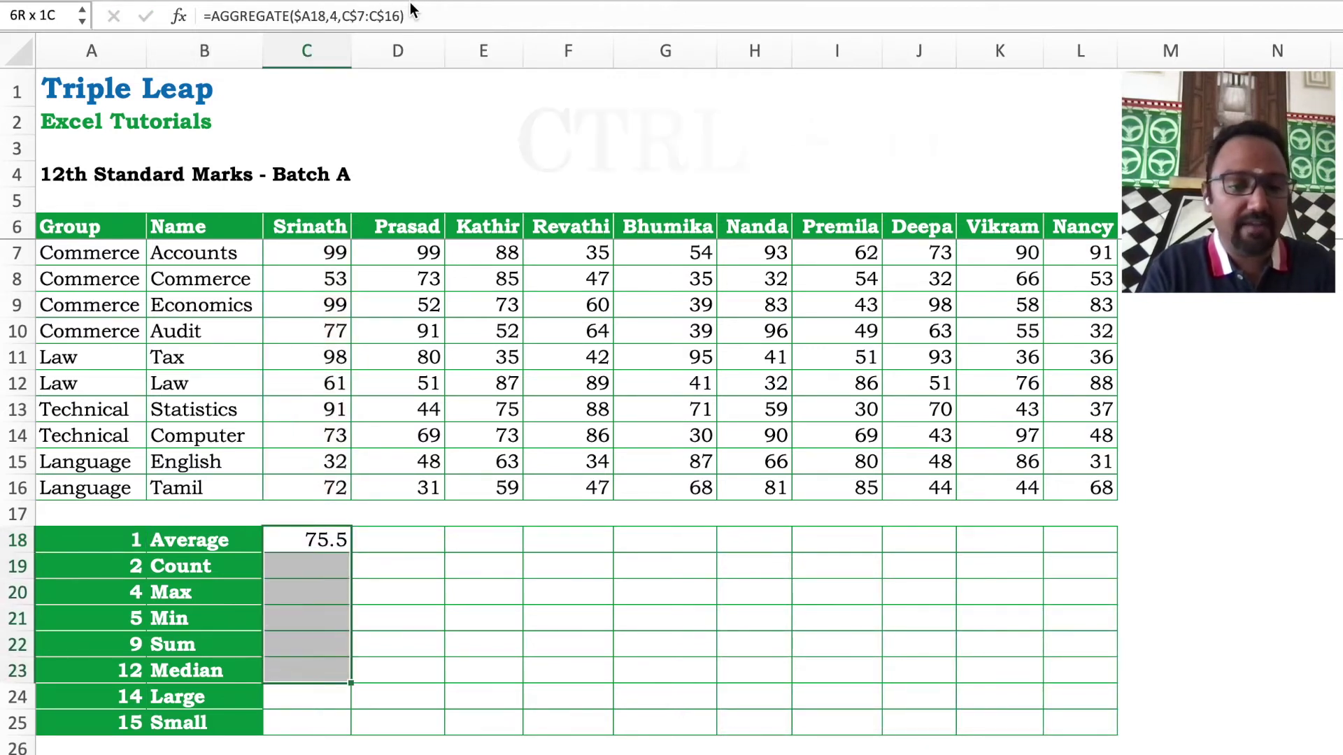
key("shift+Down")
key("shift+Down")
key("ctrl+d")
key("shift+Right")
key("shift+Right")
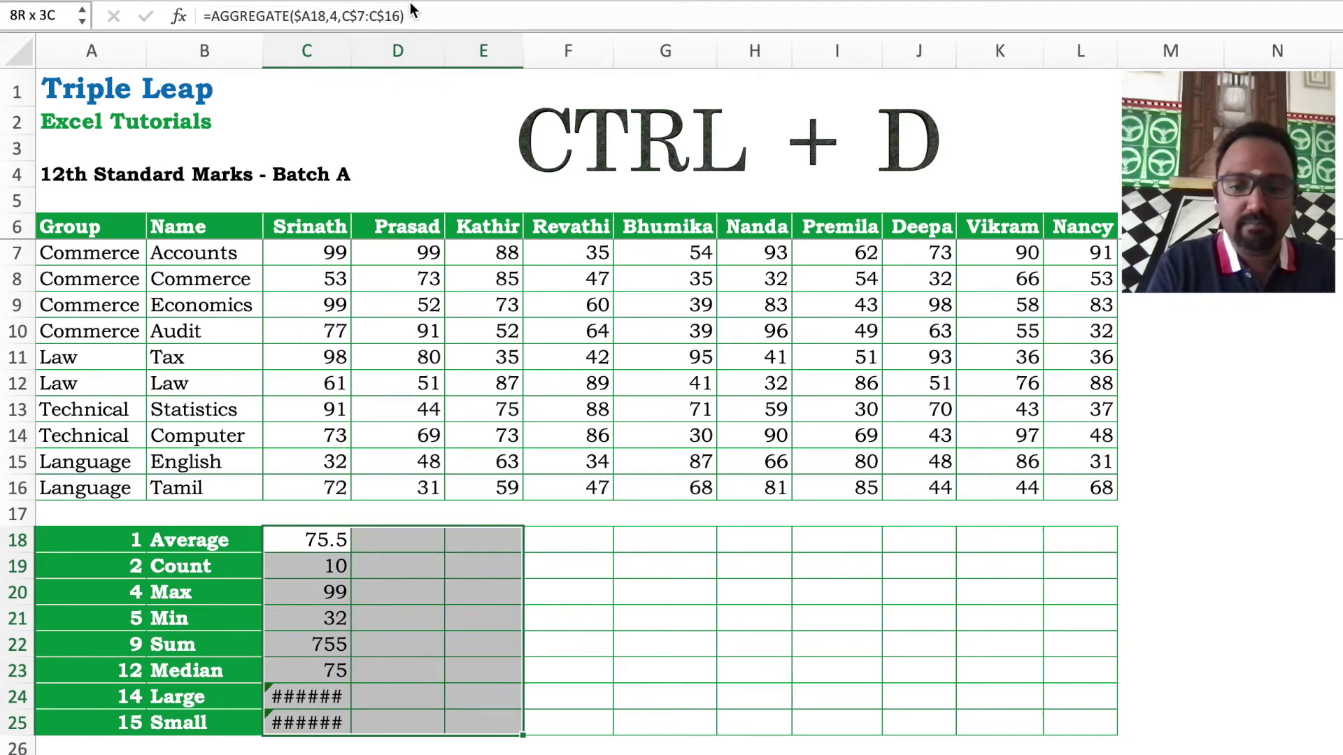
key("shift+Right")
key("shift+Right")
key("shift+Right")
key("shift+Right")
key("shift+Right")
key("shift+Right")
key("shift+Right")
key("ctrl+r")
Move to the erroring Large and Small rows, landing on C24.
key("ctrl+Down")
key("Up")
key("Left")
key("Left")
key("ctrl+shift+Right")
key("shift+Down")
key("Right")
key("Right")
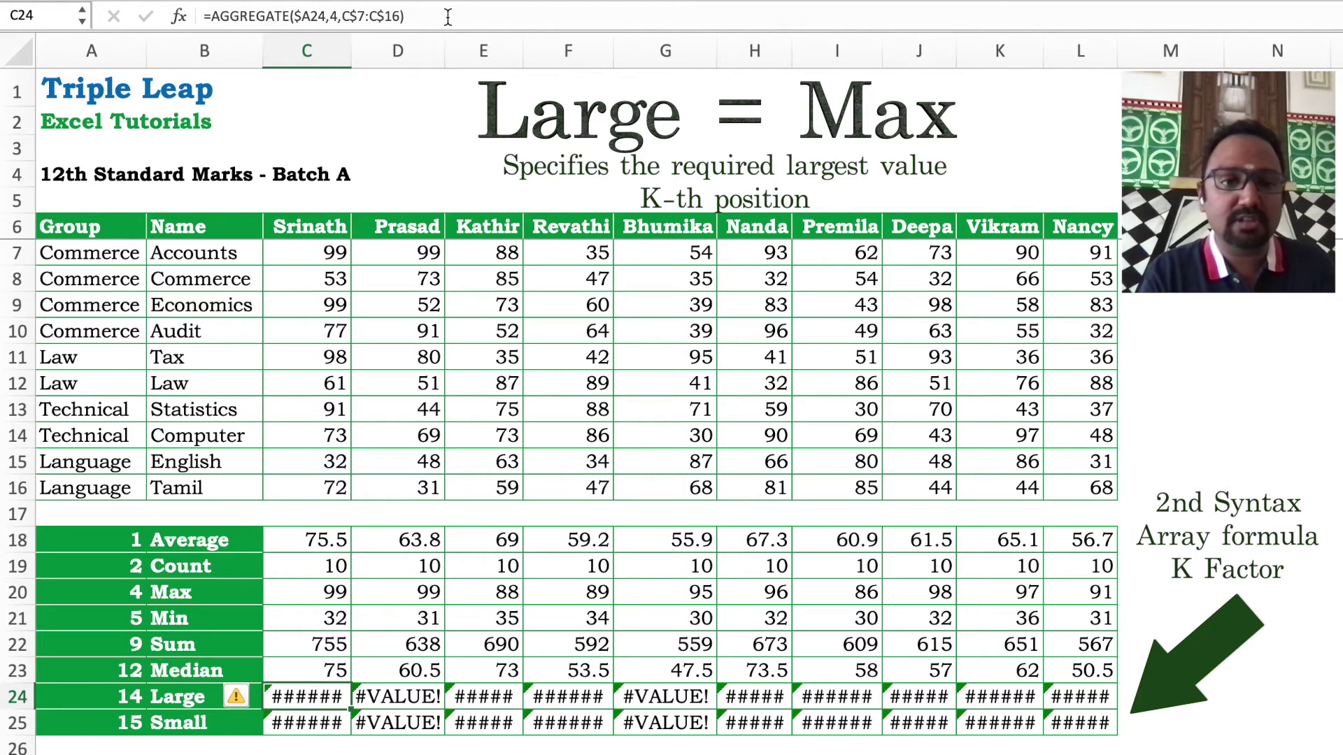
Add 3 as the k argument to the Large formula in C24 and the Small formula in C25.
left_click(487, 11)
key("Left")
type(",3")
key("Return")
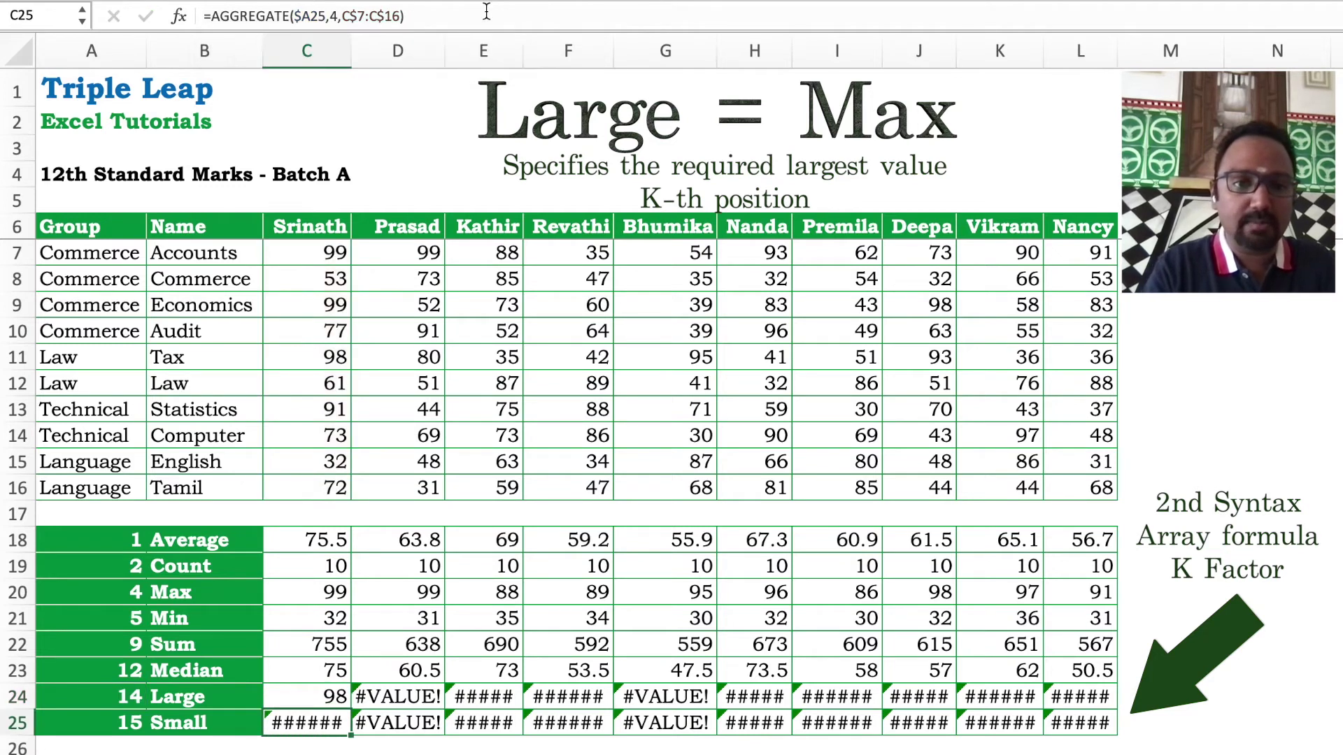
left_click(487, 11)
key("Left")
type(",3")
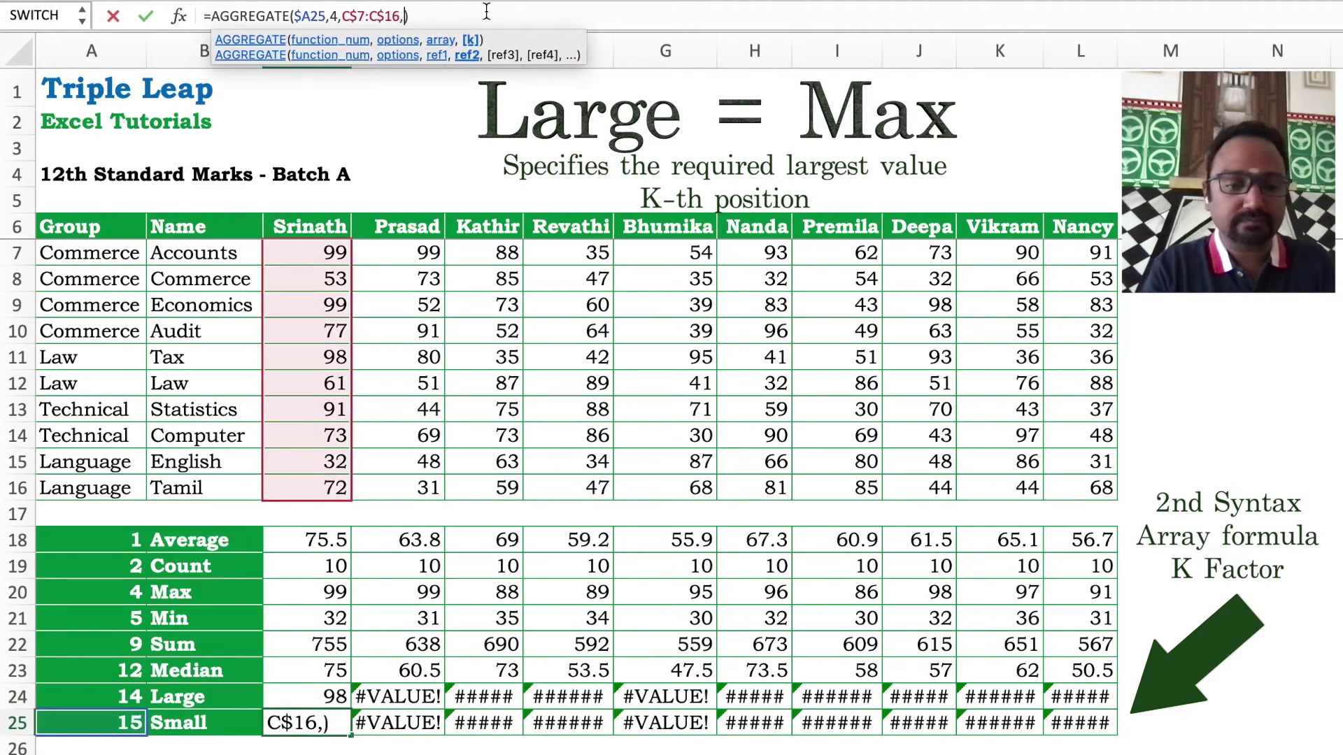
key("Return")
Copy the fixed Large and Small formulas across to column L, undoing an accidental centring.
key("Up")
key("Up")
key("shift+Down")
key("ctrl+shift+Right")
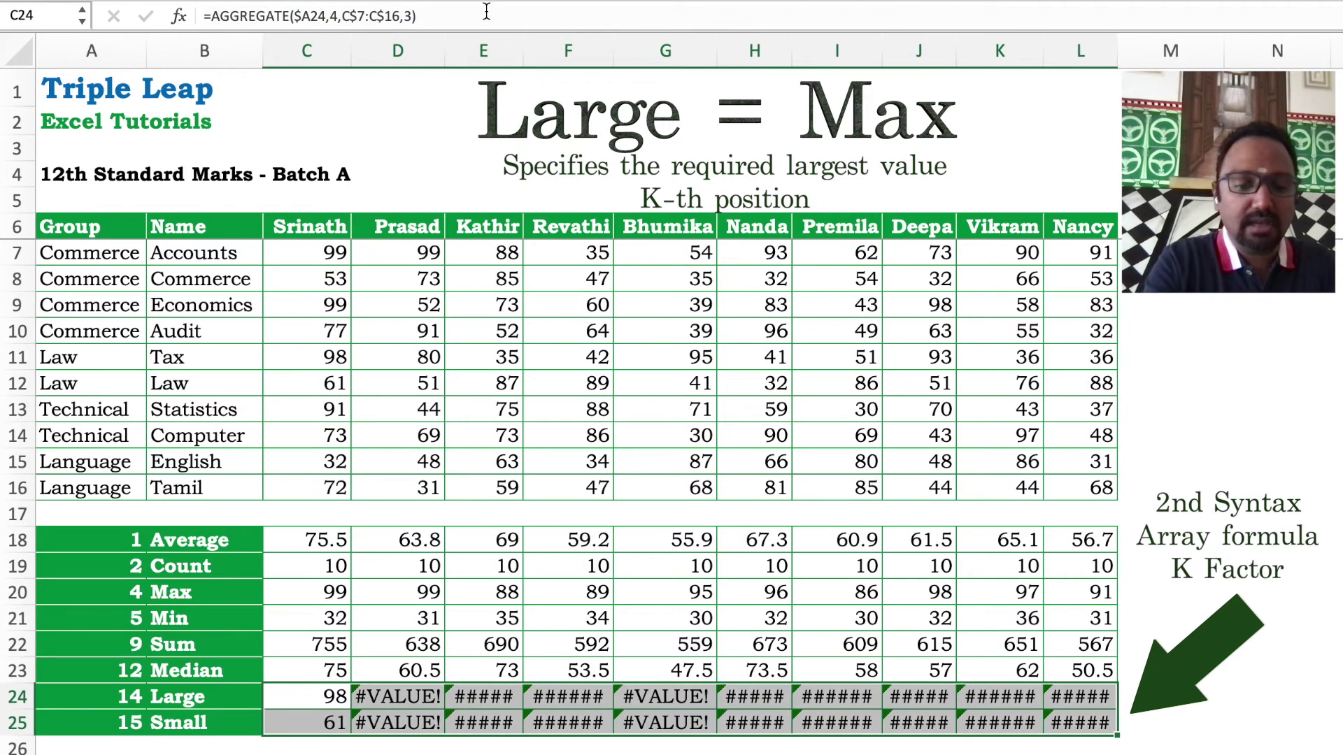
key("super+e")
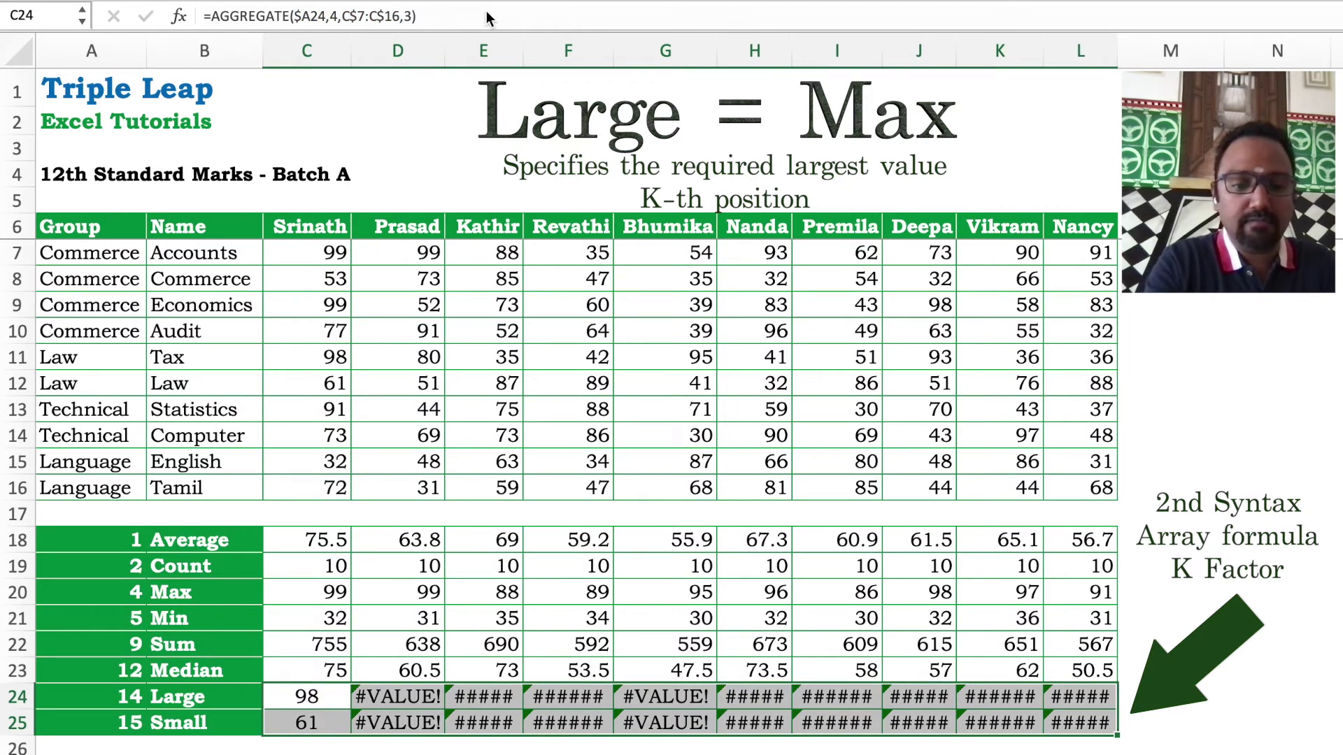
key("super+z")
key("super+r")
key("Right")
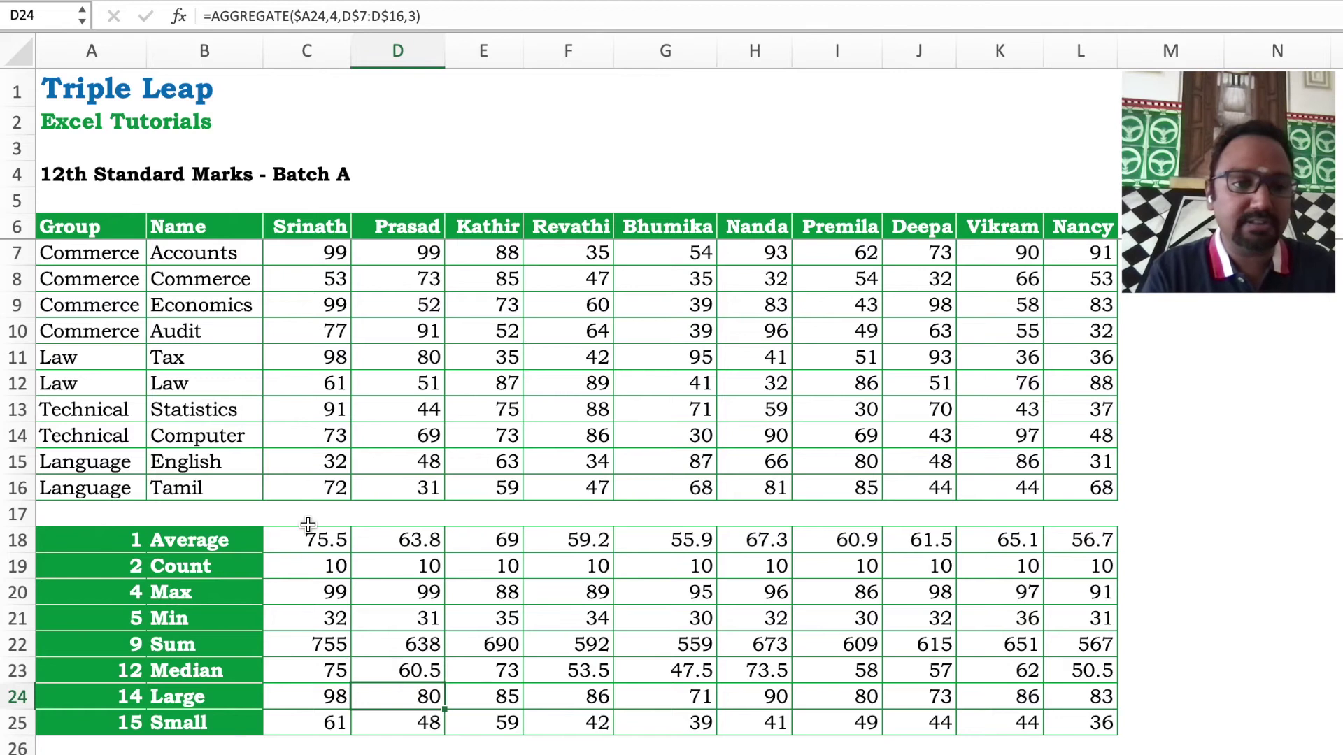
left_click(86, 256)
Add Sum subtotals at each change in Group to the marks data, including the header row.
key("ctrl+shift+Right")
key("ctrl+shift+Down")
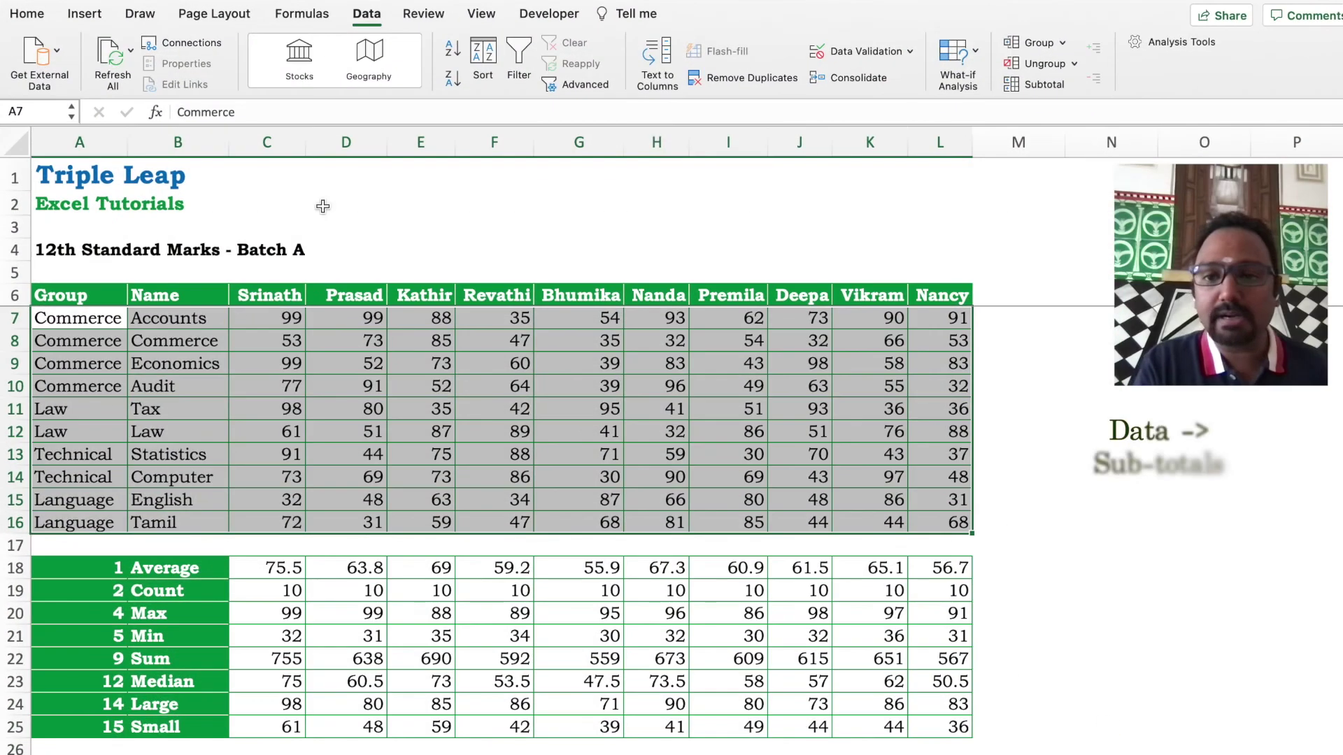
left_click(1031, 82)
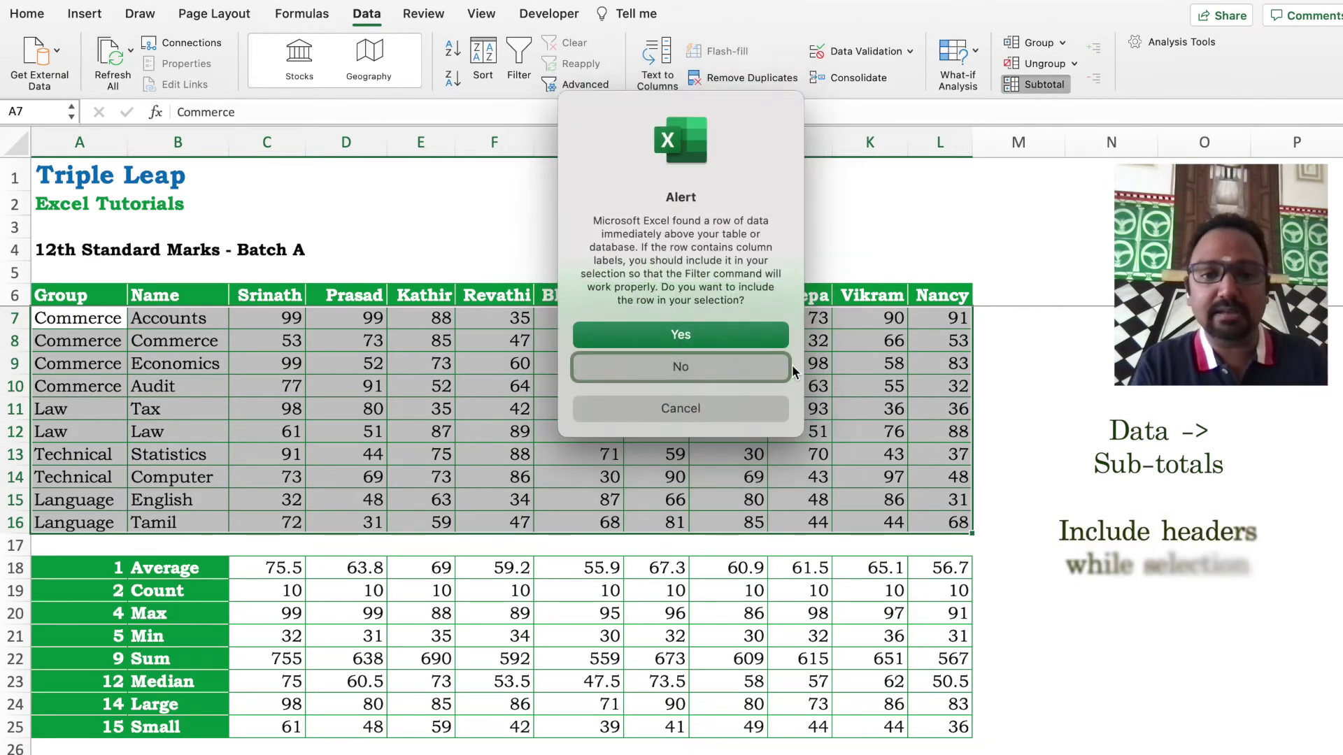
left_click(689, 336)
scroll(639, 293, "down", 5)
scroll(639, 293, "up", 5)
scroll(639, 292, "down", 5)
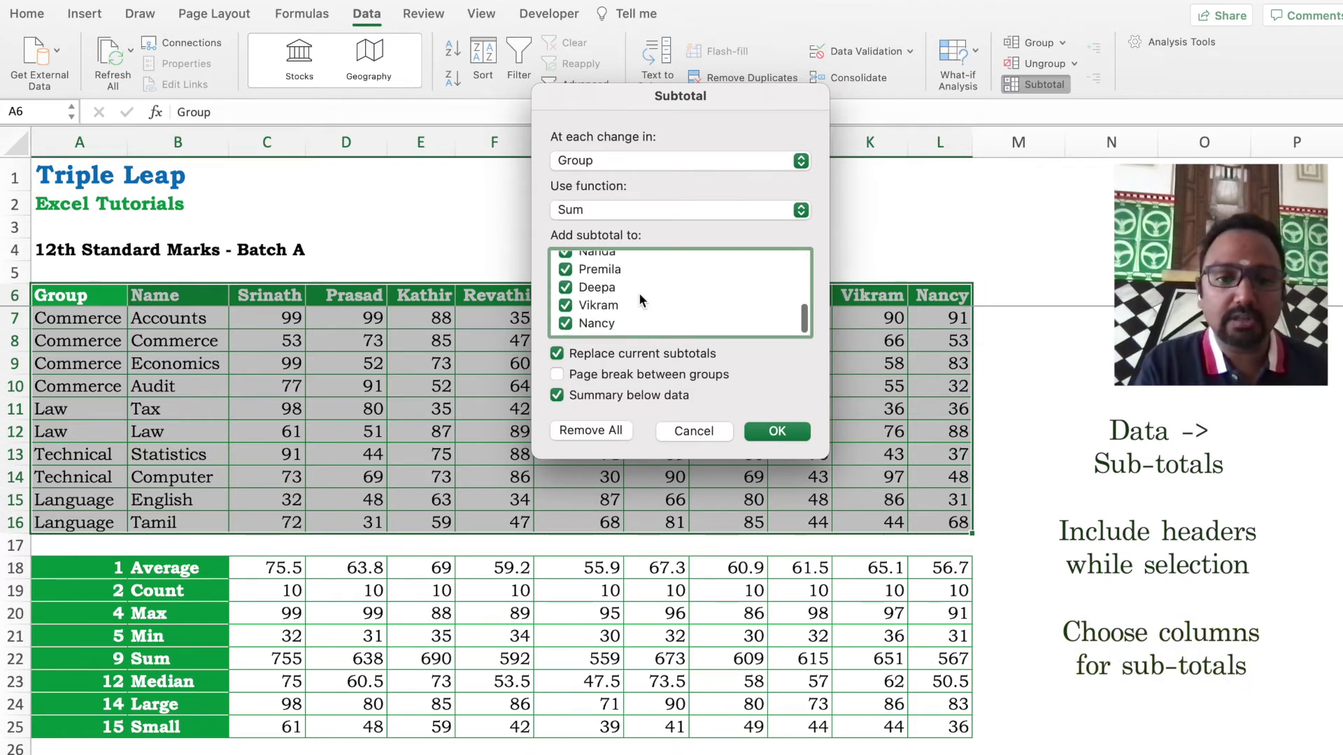
scroll(640, 293, "up", 5)
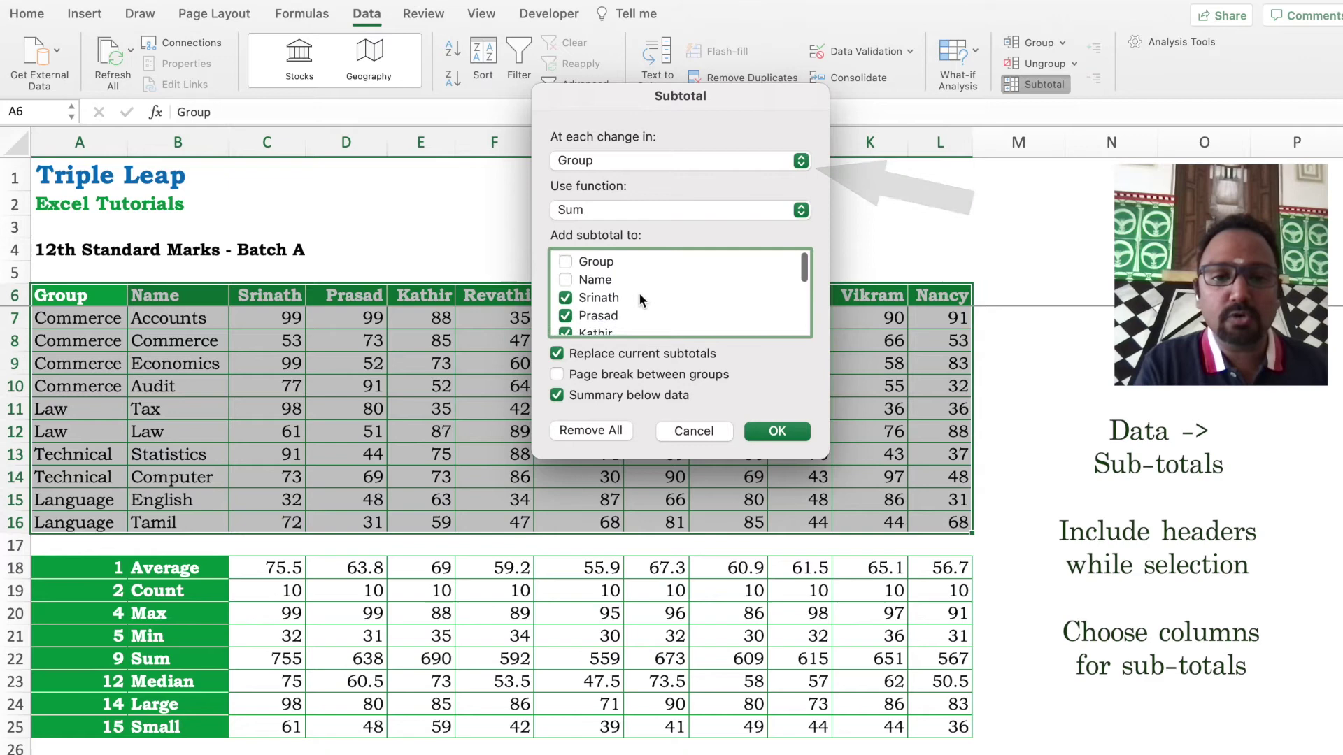
left_click(566, 260)
left_click(566, 260)
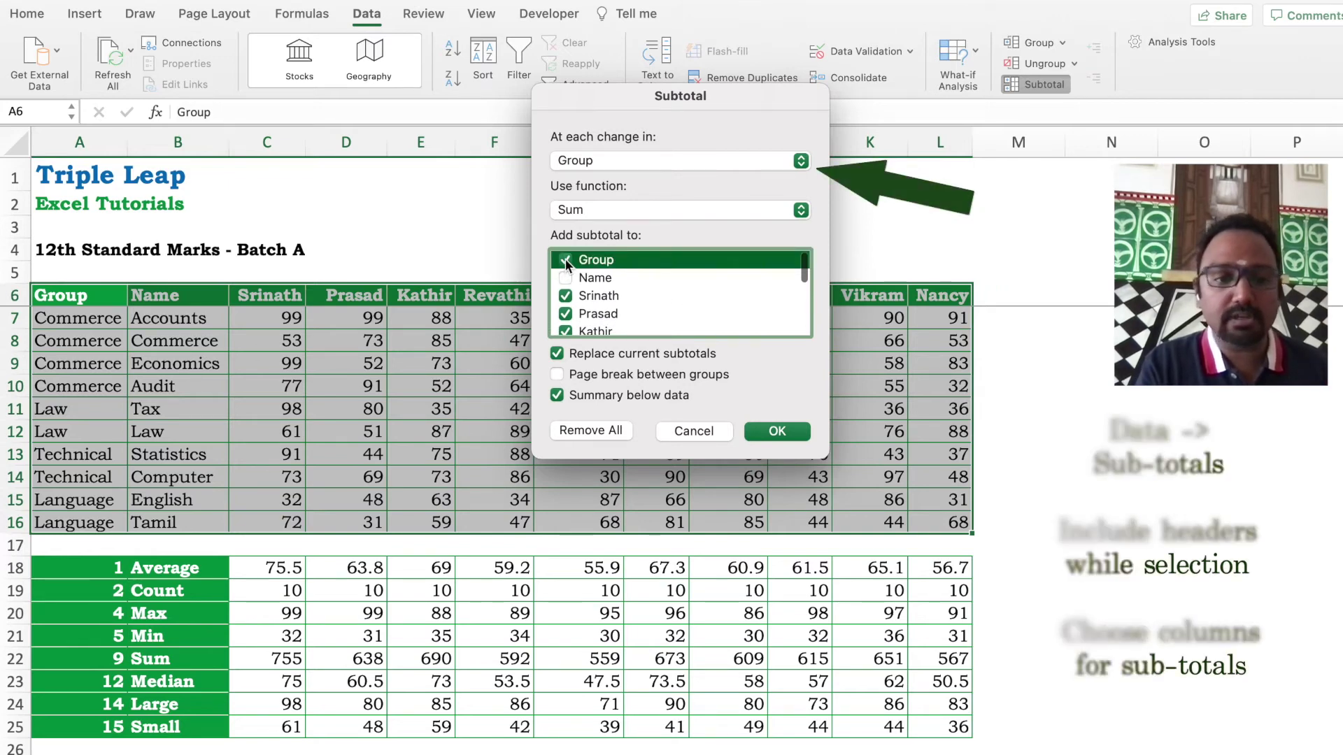
left_click(777, 432)
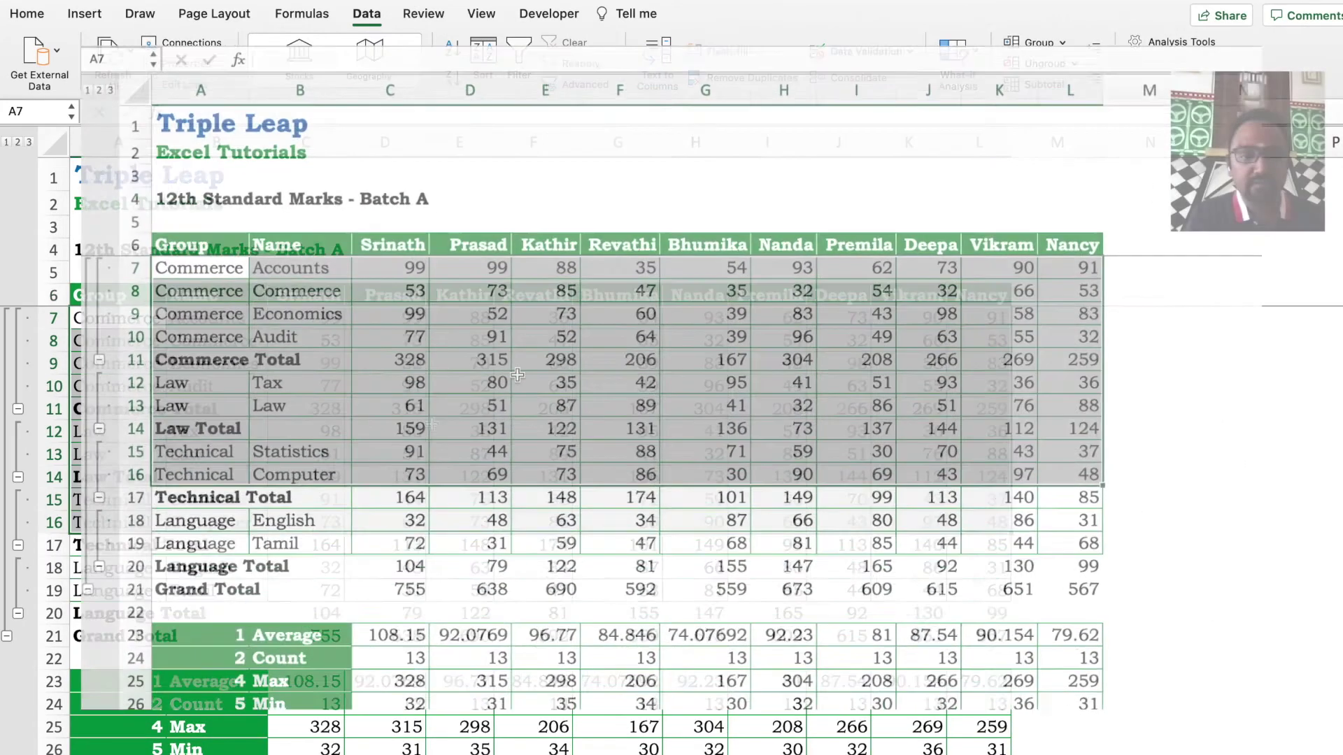
Collapse the Commerce, Law, Technical and Language groups to their total rows.
left_click(119, 360)
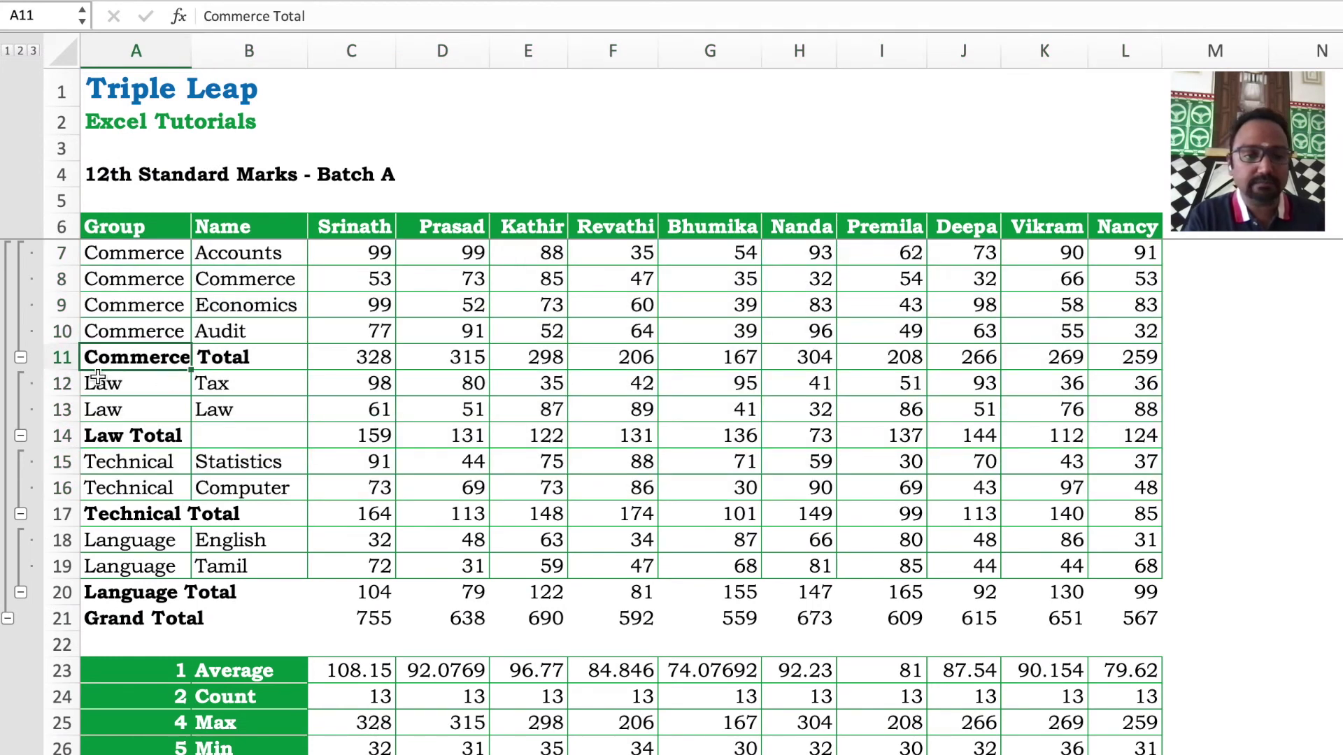
left_click(20, 357)
left_click(21, 334)
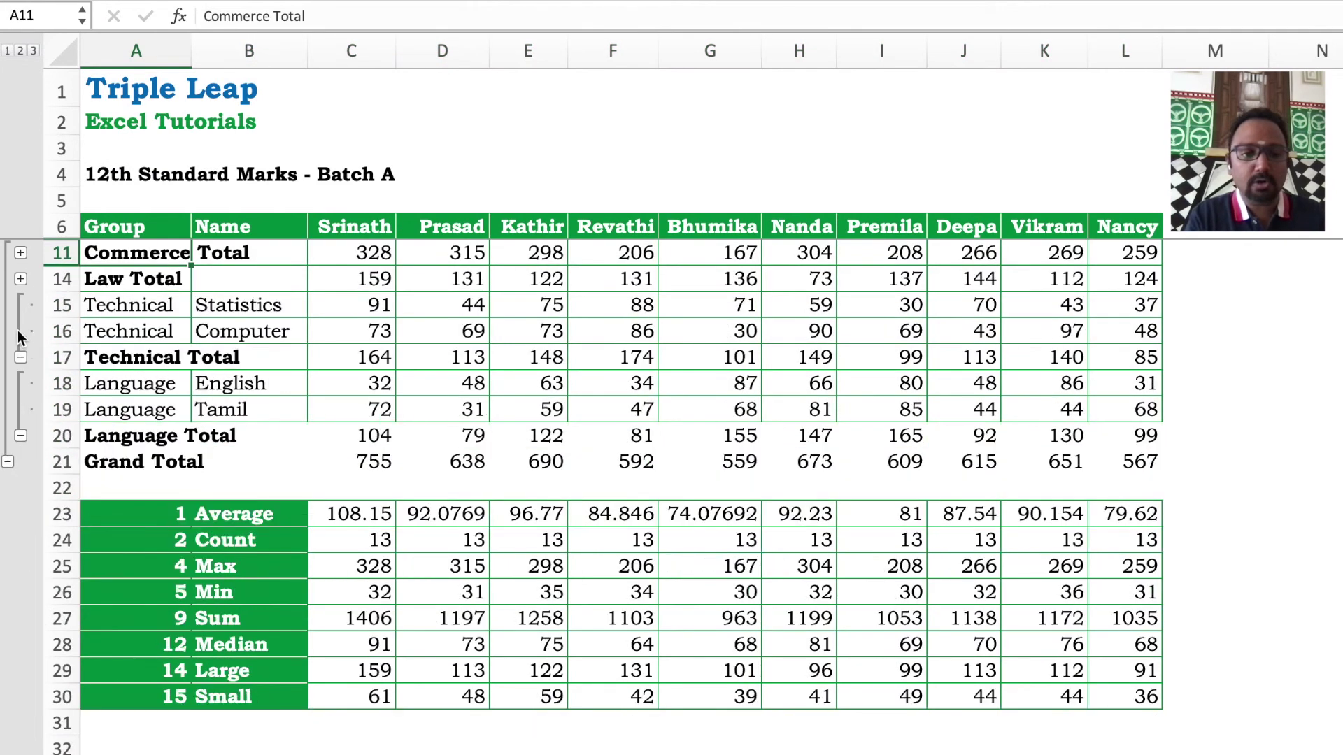
left_click(21, 357)
left_click(21, 384)
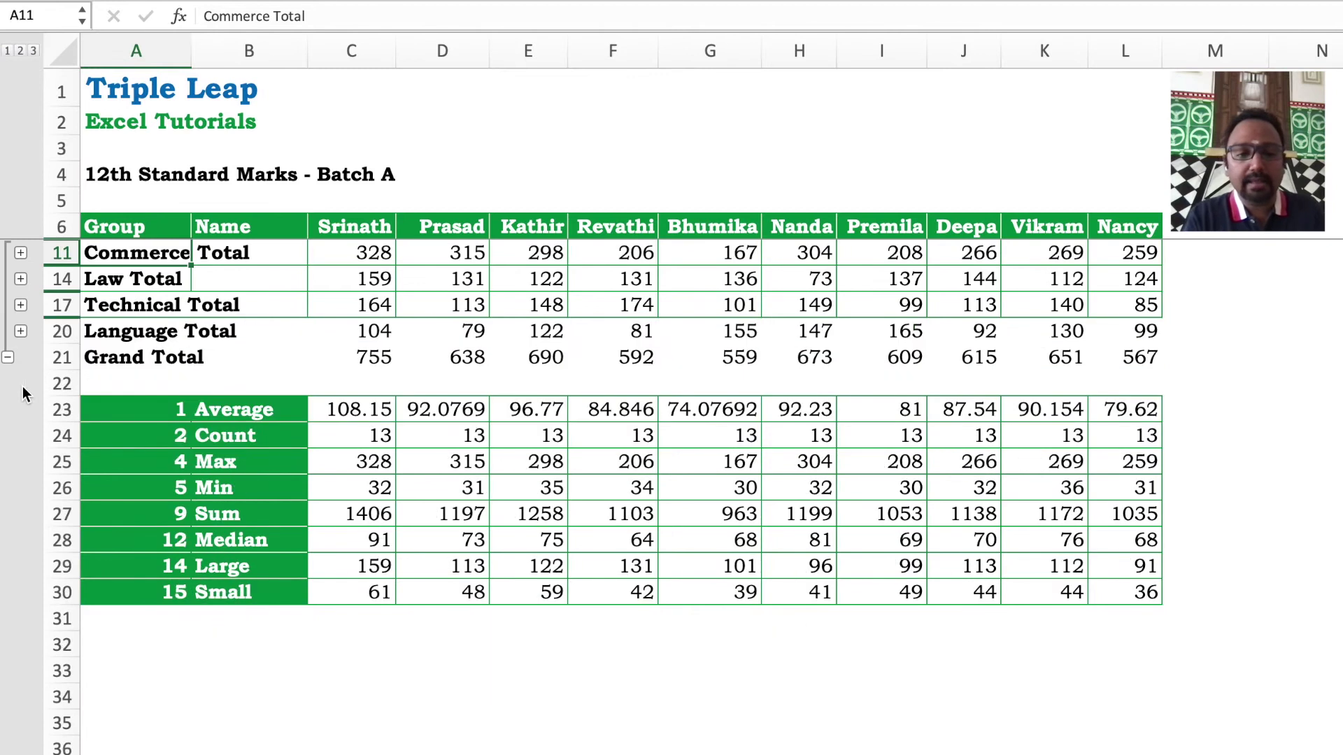
Change the AGGREGATE option in C23 from 4 to 0.
left_click(358, 409)
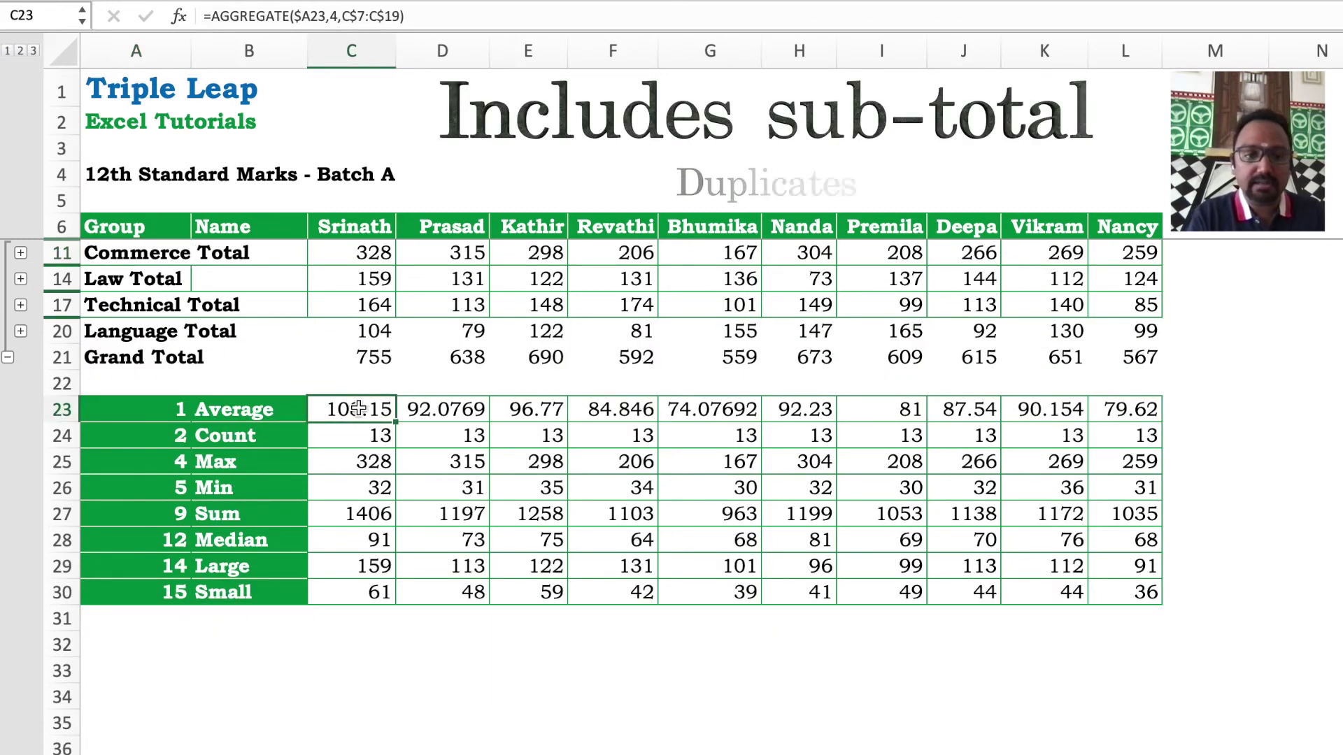
left_click(501, 19)
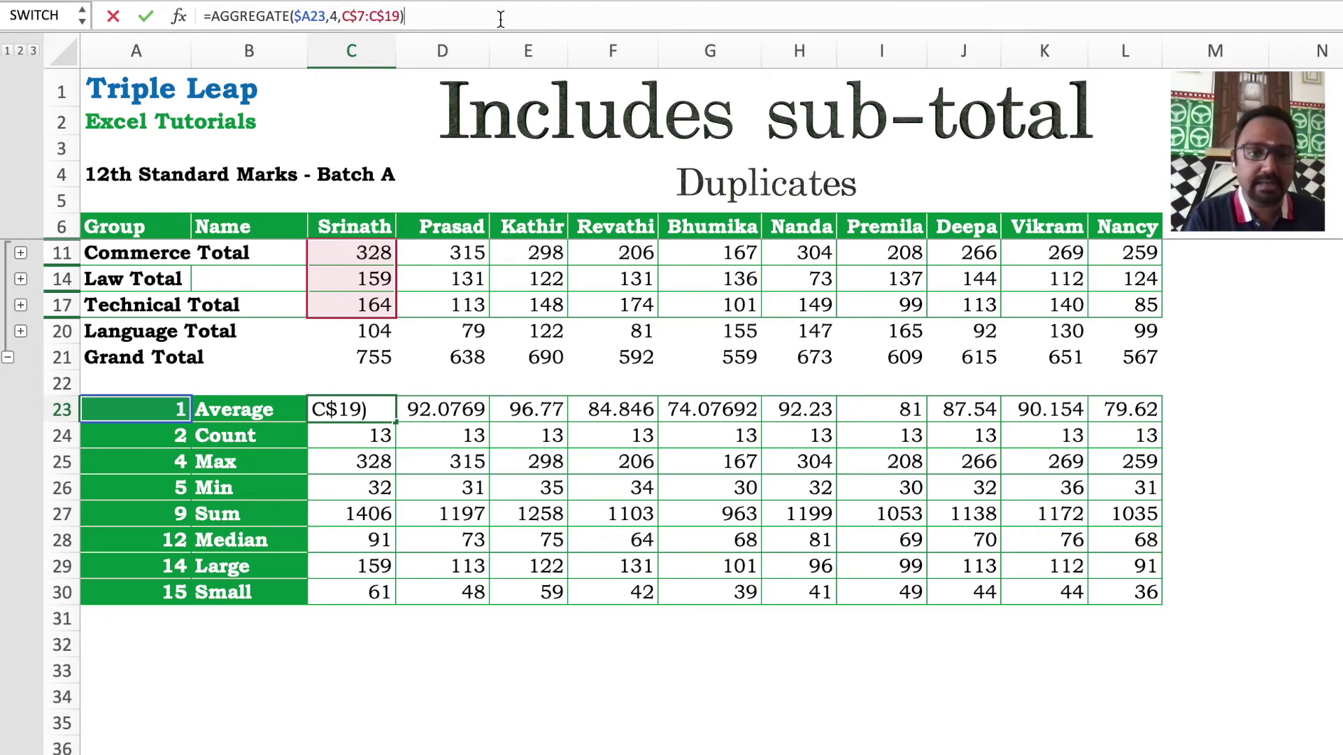
key("Left")
key("Left")
key("Left")
key("Left")
key("Left")
key("Left")
key("Left")
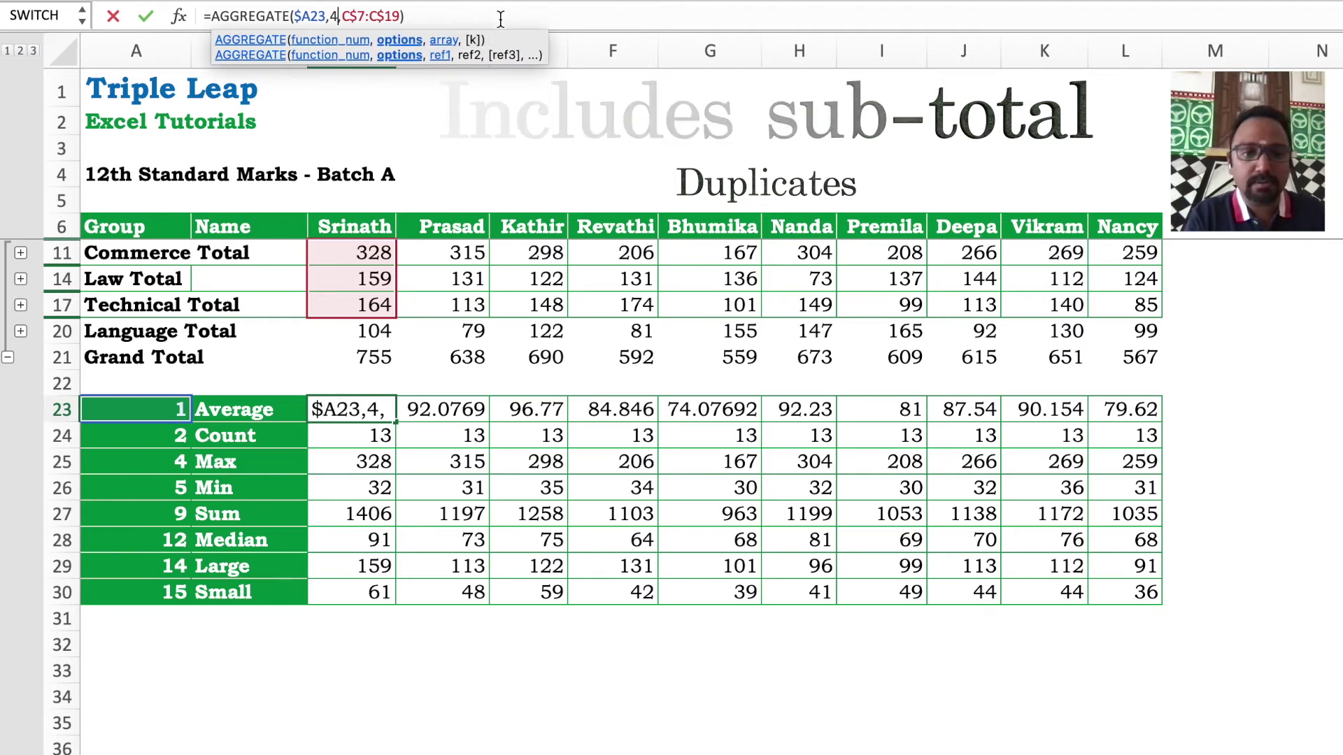
key("BackSpace")
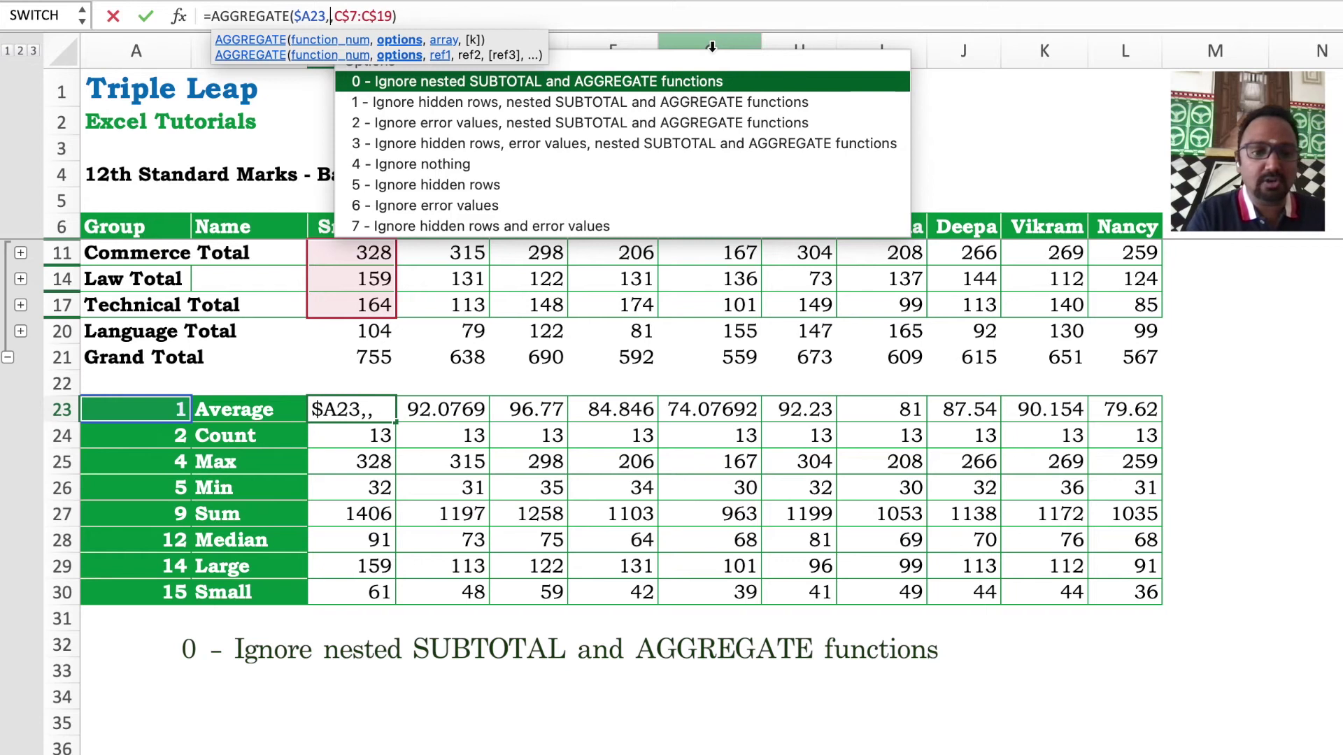
type("0")
key("Return")
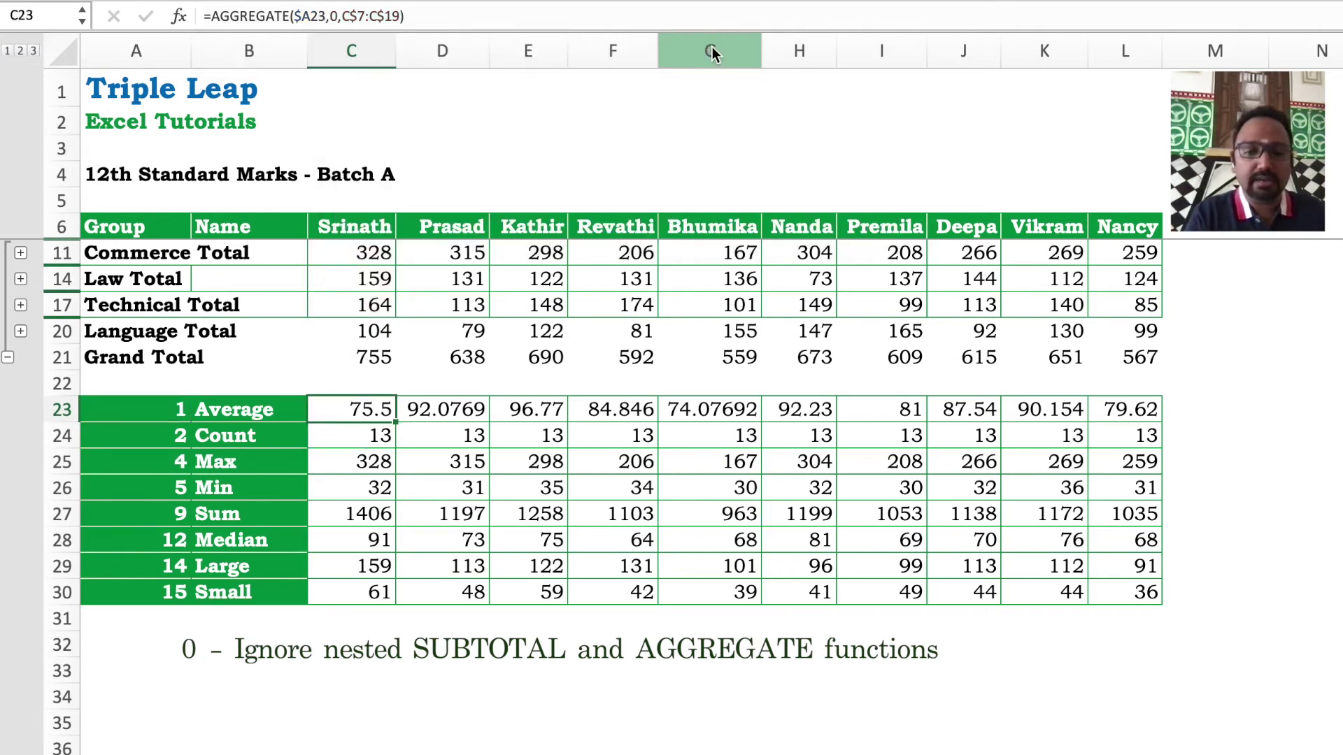
Fill the option-0 formula across C23:L28.
key("ctrl+shift+Right")
key("ctrl+shift+Down")
key("shift+Up")
key("shift+Up")
key("ctrl+r")
key("ctrl+d")
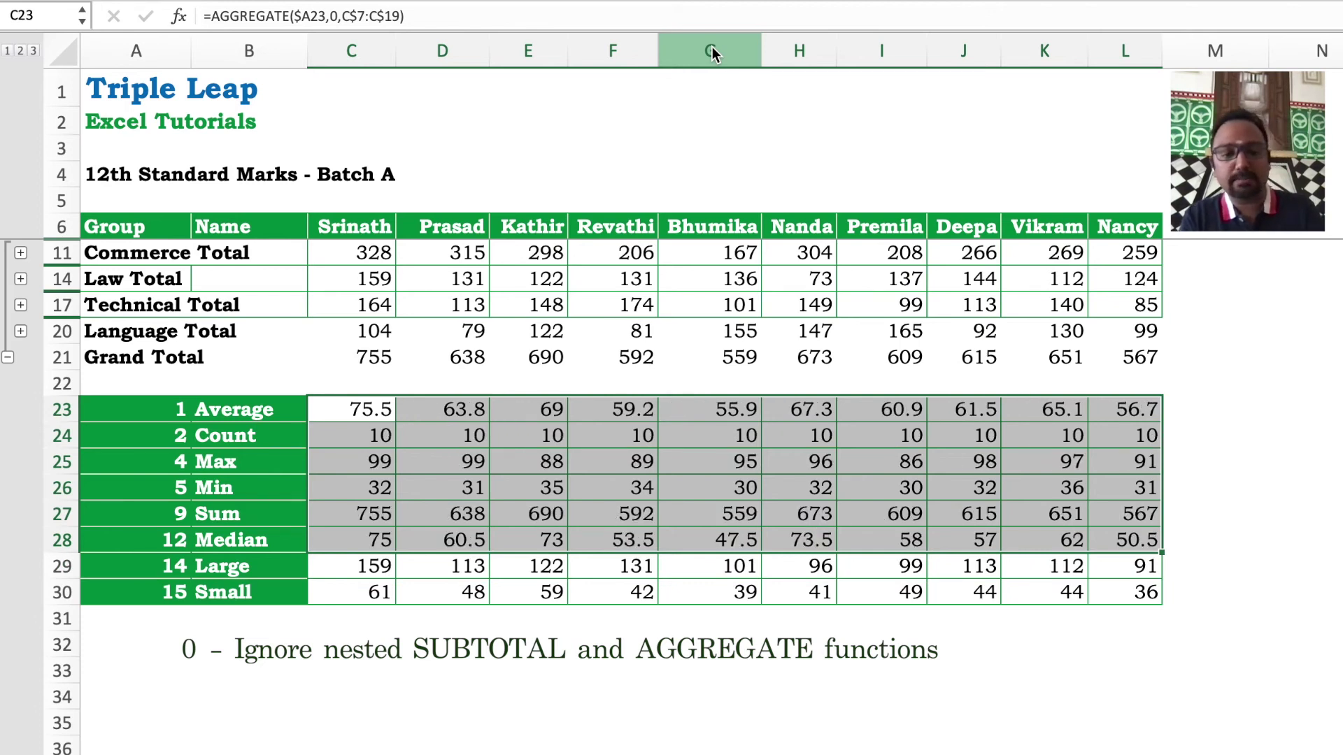
key("shift+BackSpace")
Set the Large formula in C29 to option 0 and fill it across row 29.
key("ctrl+Down")
key("Up")
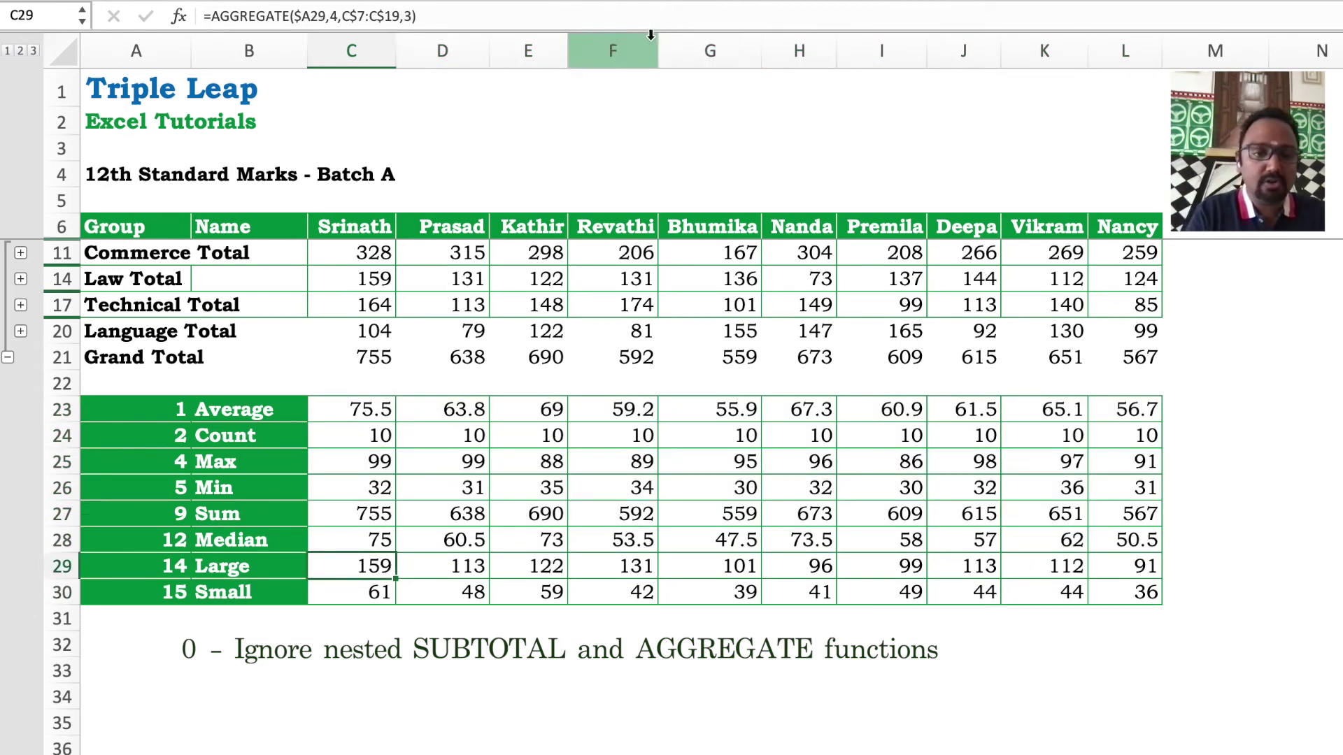
left_click(641, 14)
key("Left")
key("Left")
key("Left")
key("Left")
key("Left")
key("Left")
key("Left")
key("Left")
key("Left")
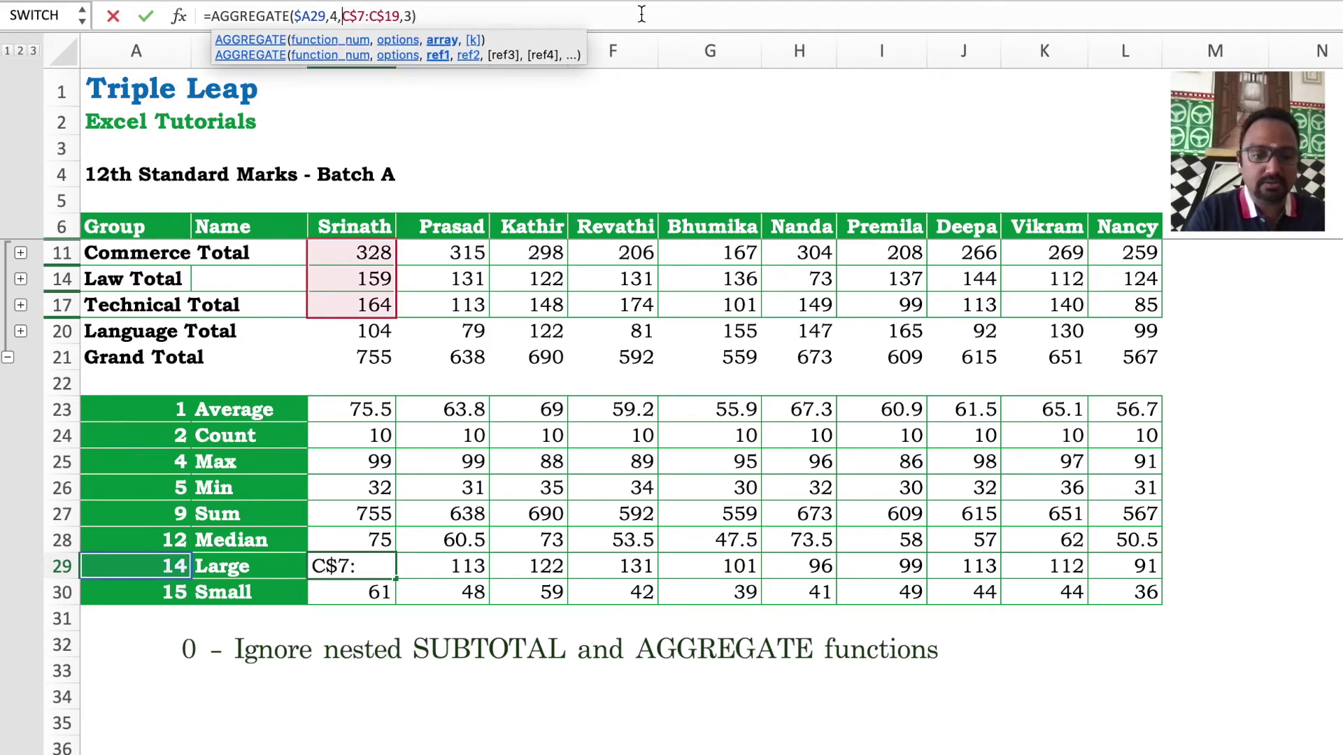
key("Return")
key("Escape")
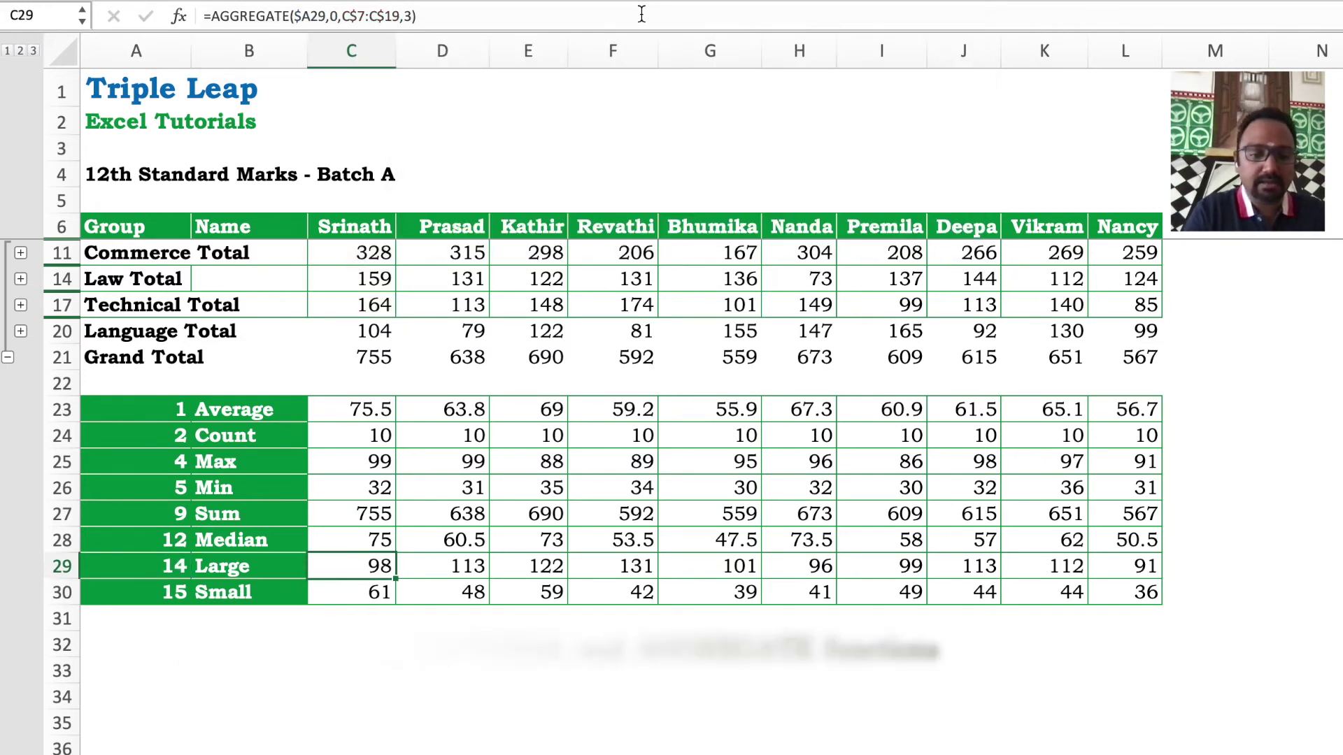
key("Up")
key("shift+ctrl+Right")
key("ctrl+r")
key("shift+Down")
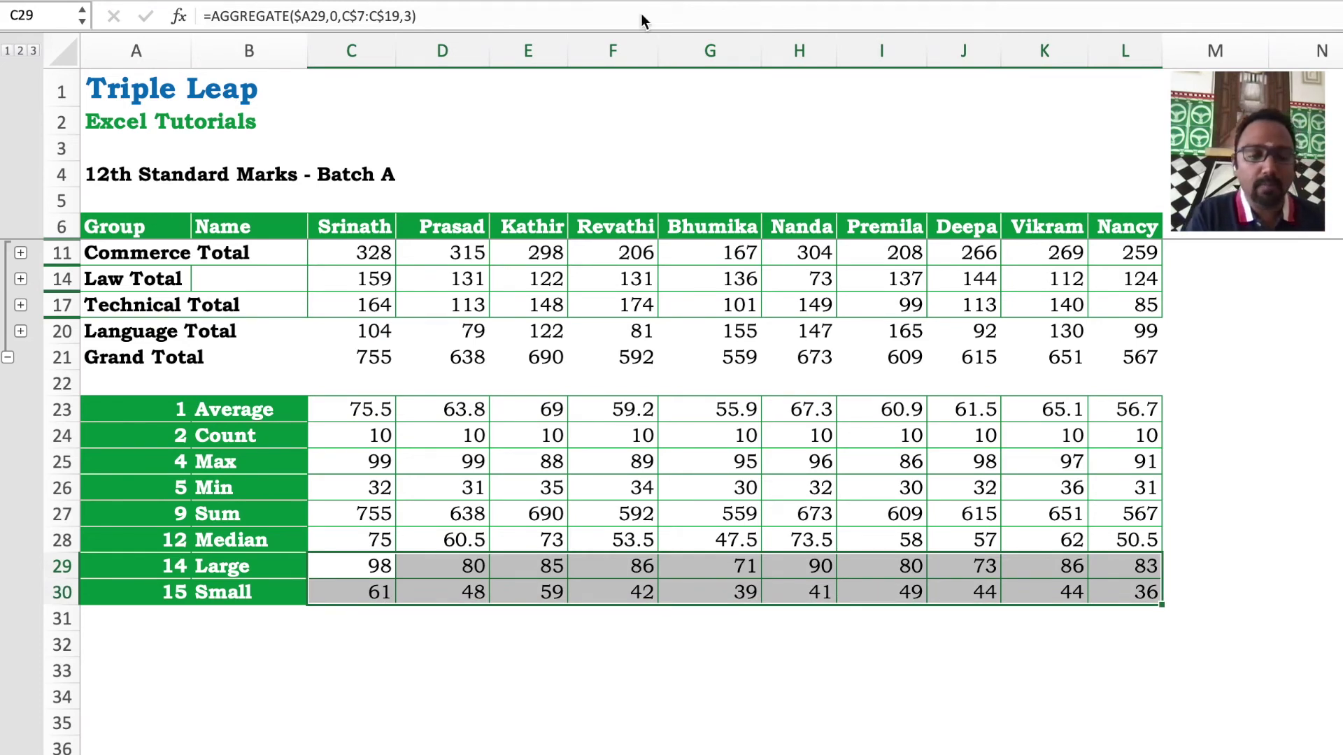
left_click(374, 408)
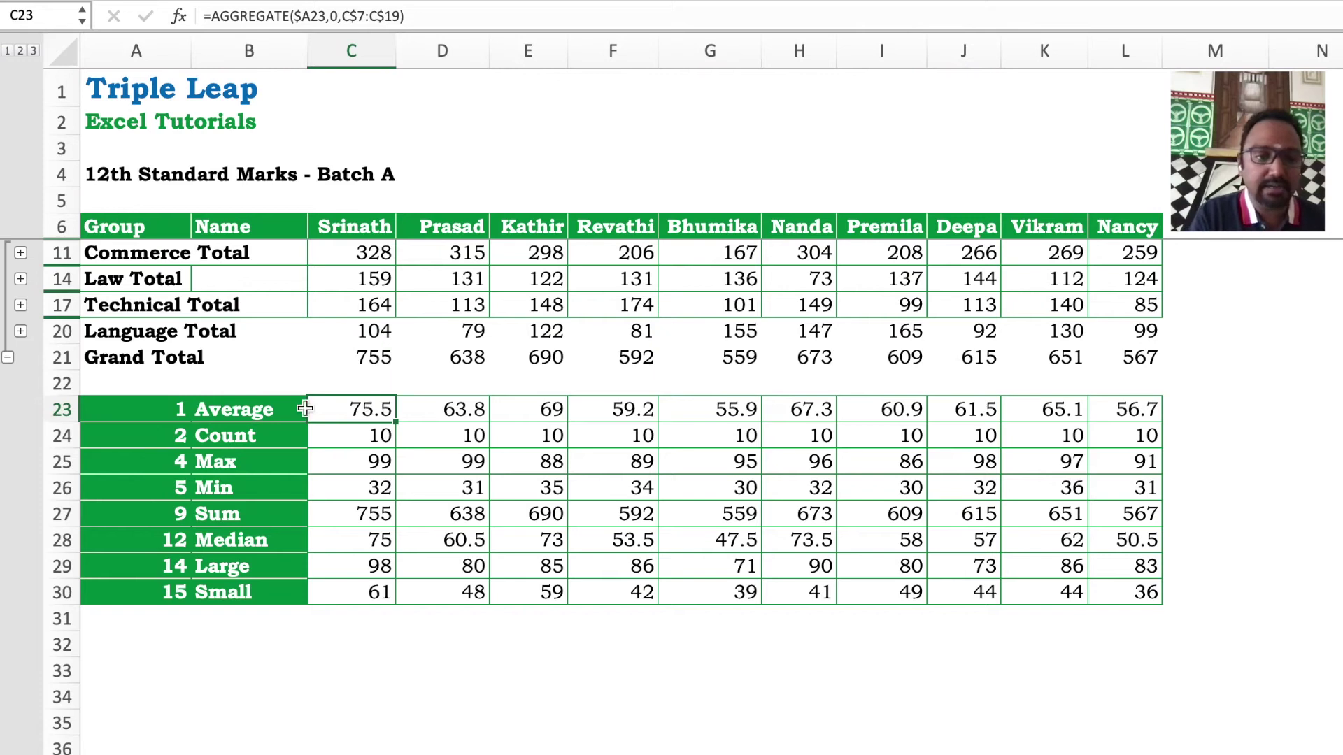
Expand all four subject groups, then collapse the Language group's detail rows again.
left_click(20, 253)
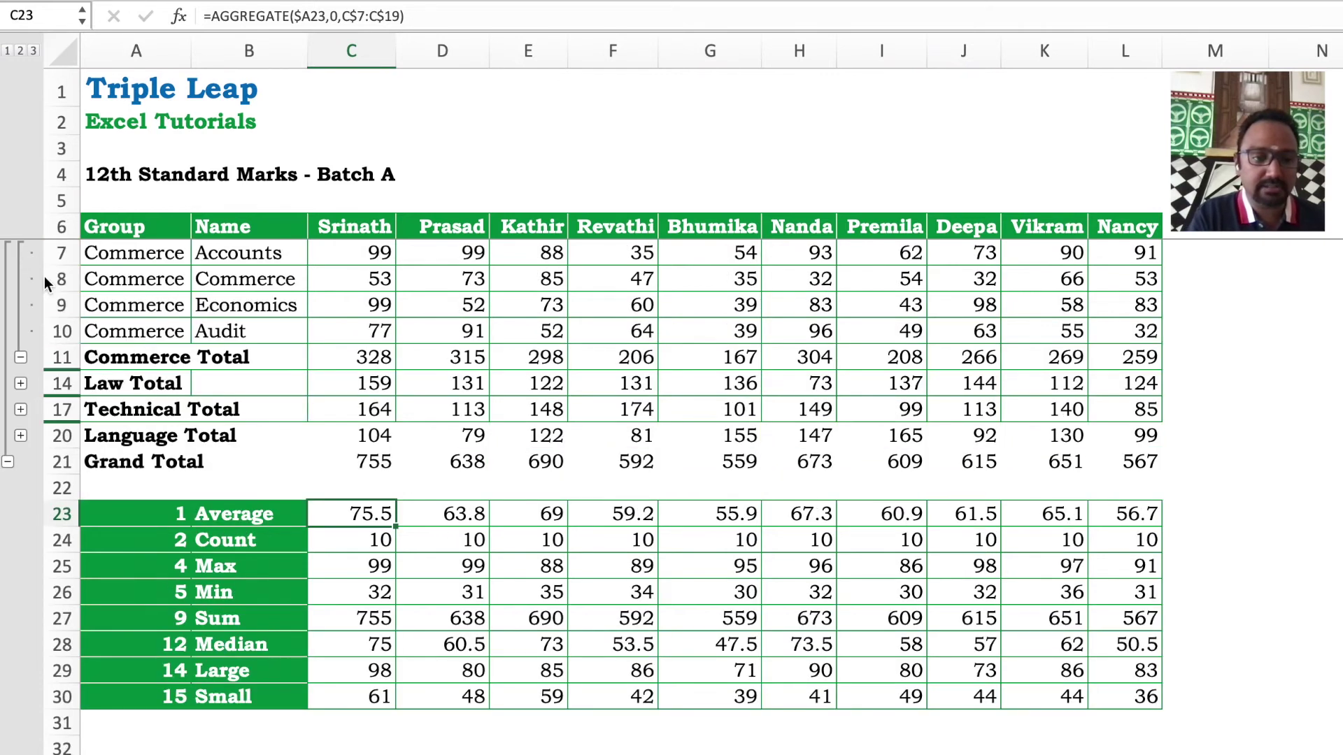
left_click(21, 384)
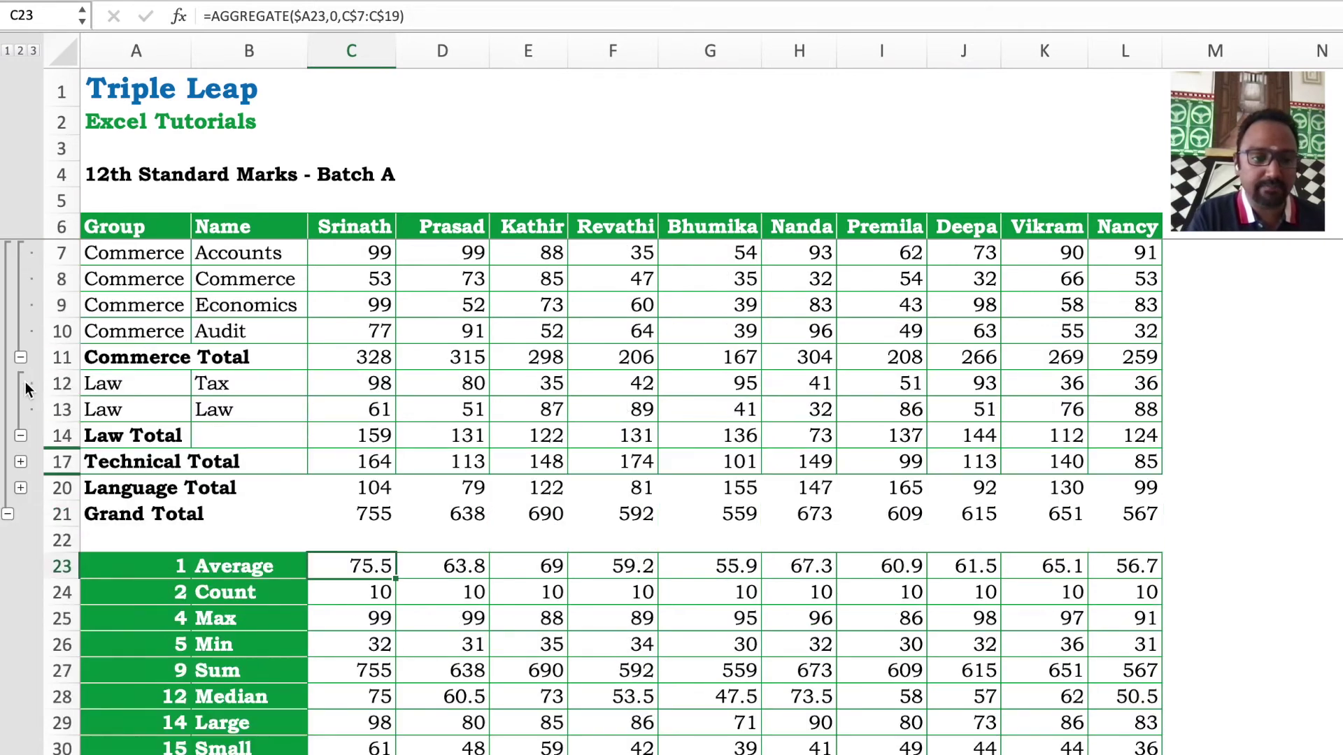
left_click(20, 461)
left_click(20, 540)
scroll(434, 475, "down", 2)
scroll(434, 473, "up", 2)
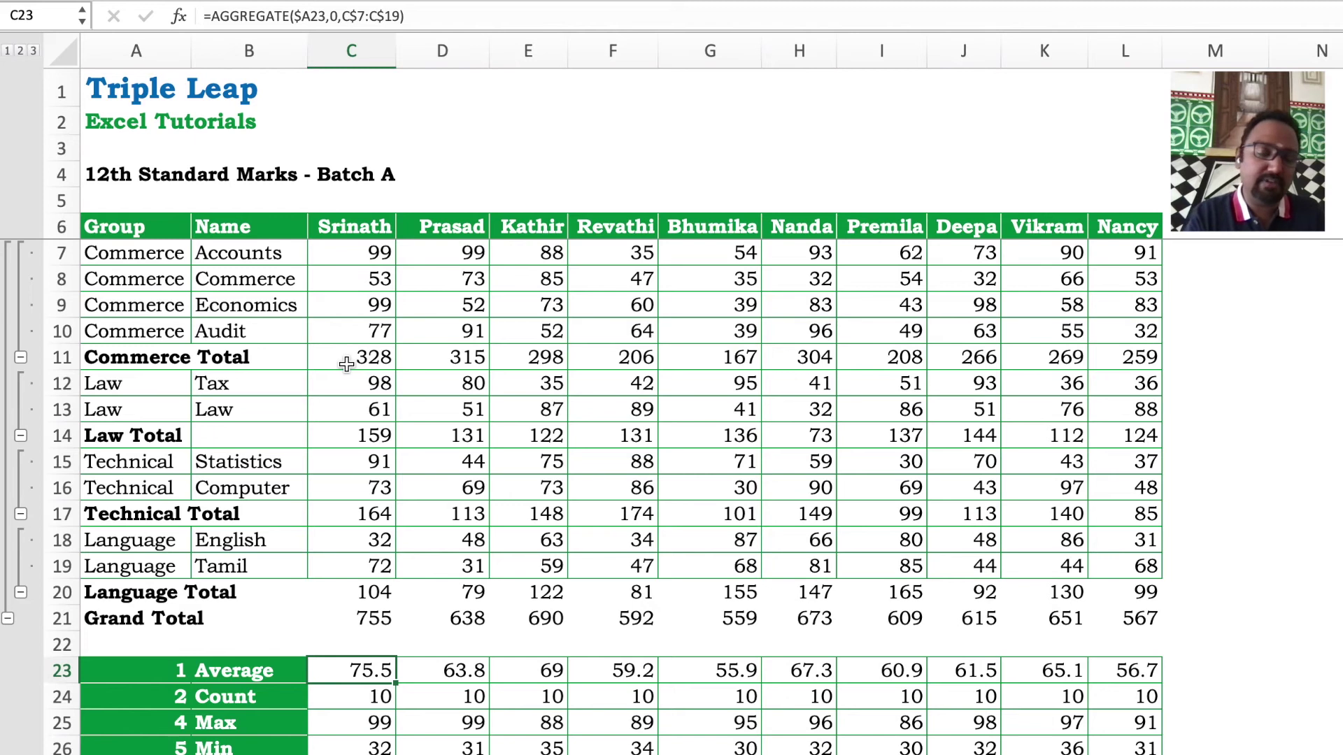
scroll(350, 363, "down", 1)
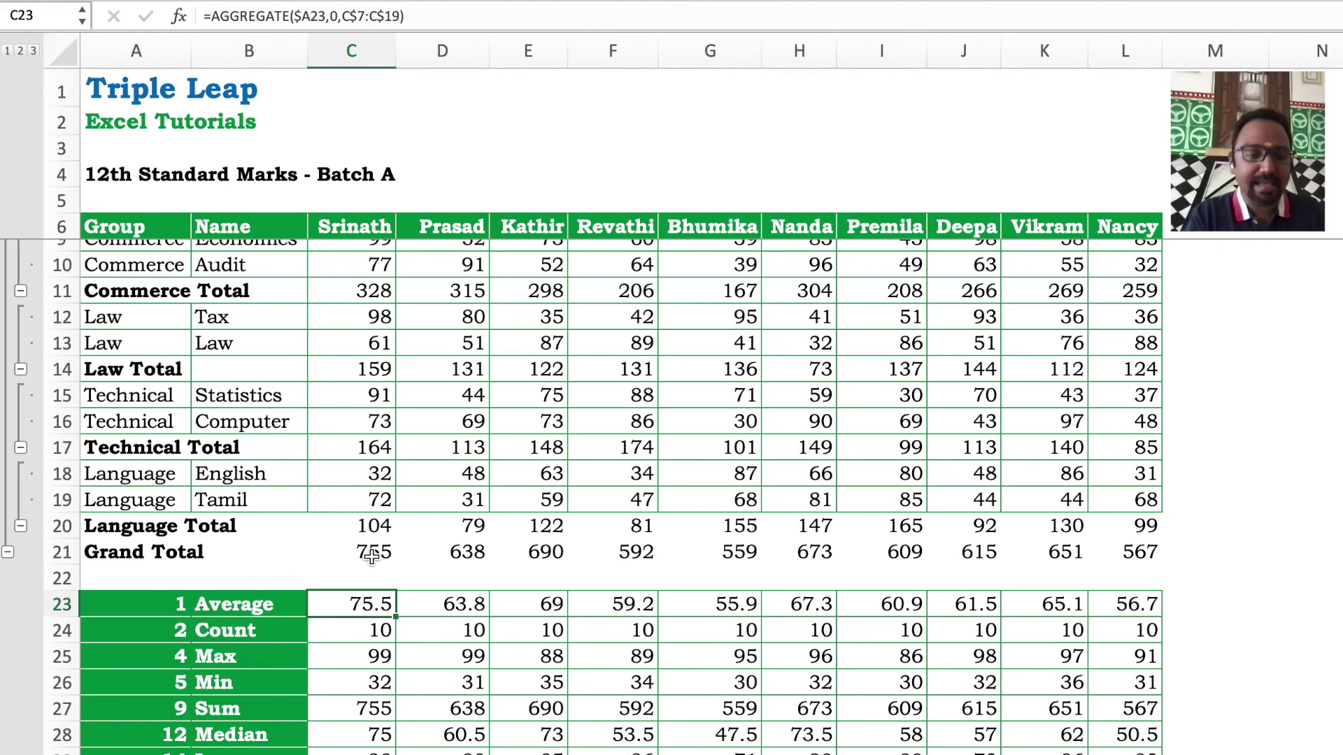
left_click(20, 526)
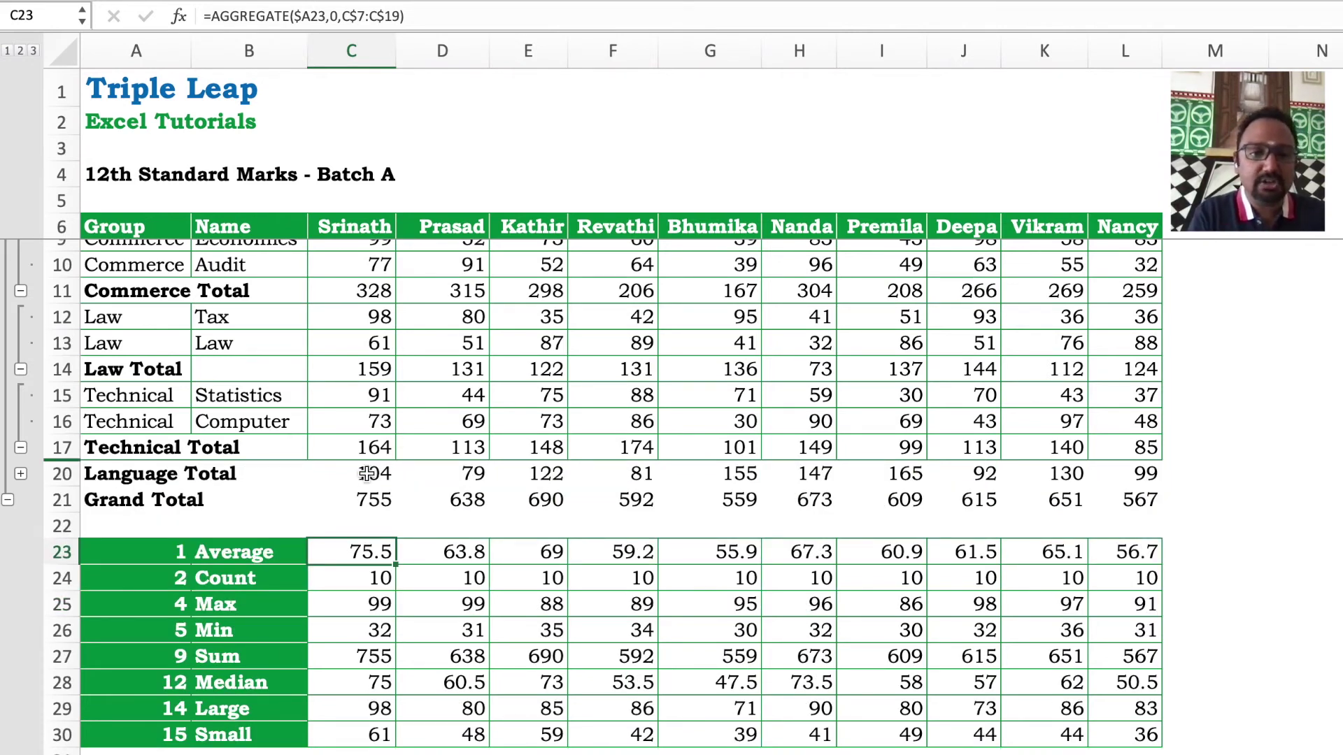
Change C23's AGGREGATE option from 0 to 1 to also ignore hidden rows.
left_click(453, 17)
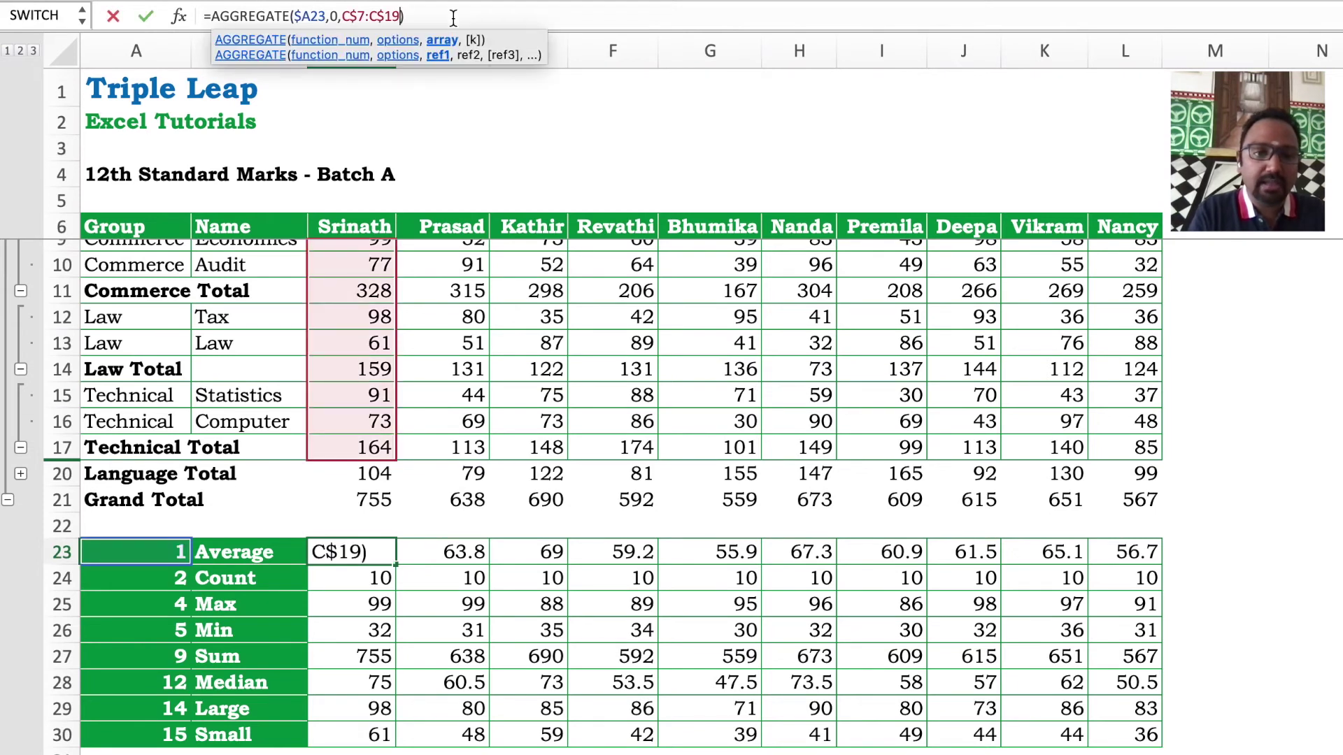
key("Left")
key("Left")
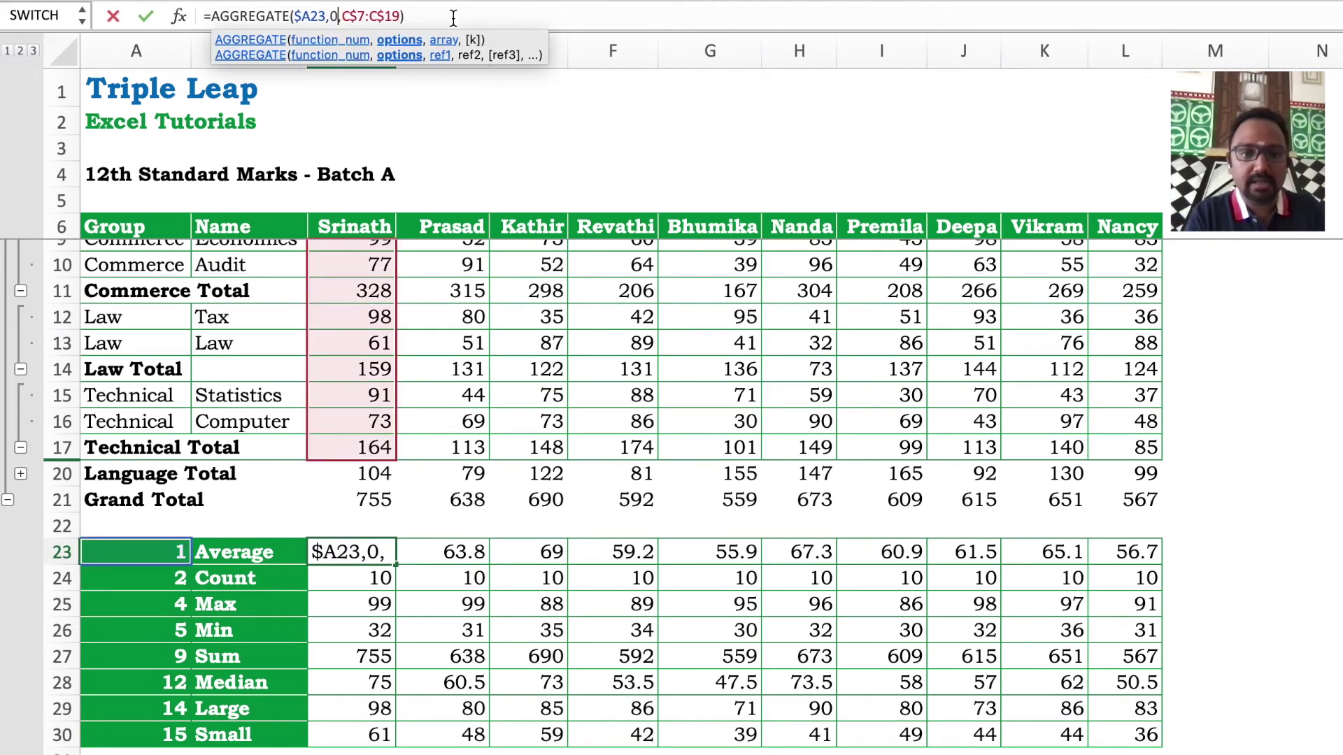
key("BackSpace")
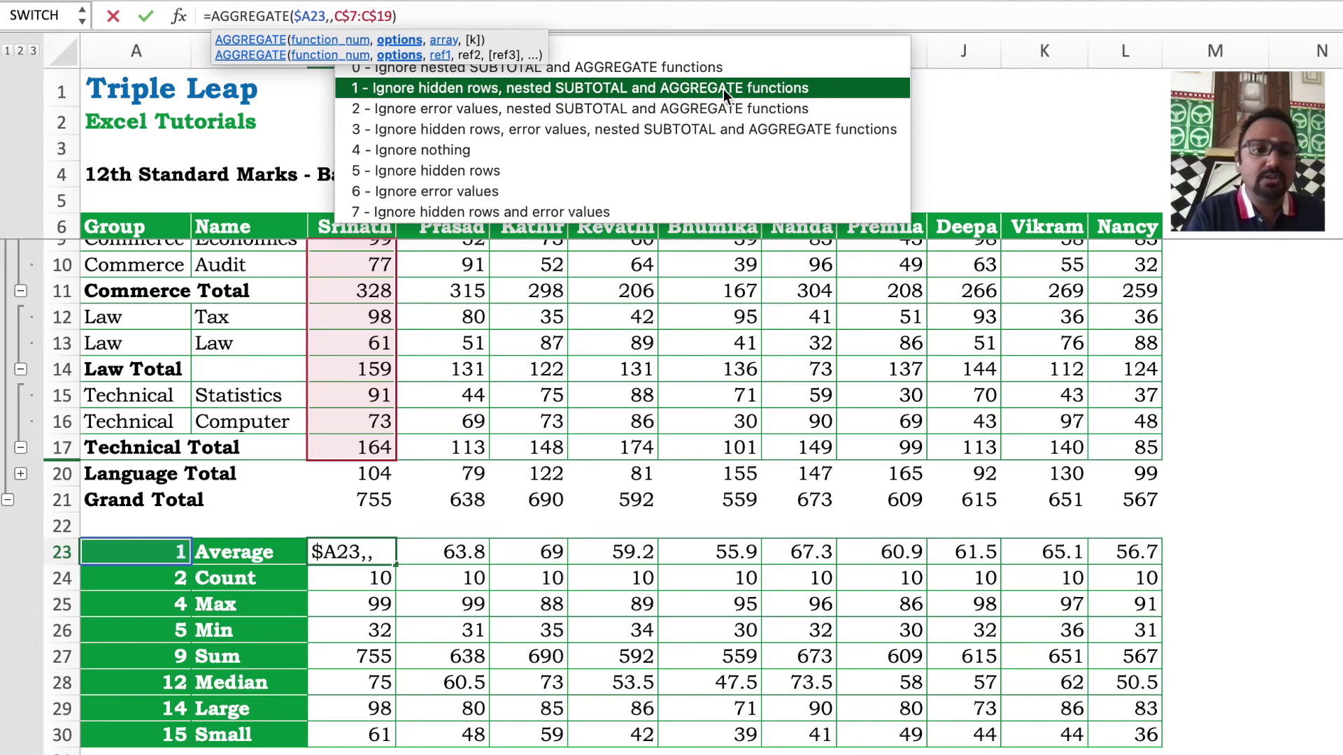
double_click(724, 90)
key("Return")
key("Up")
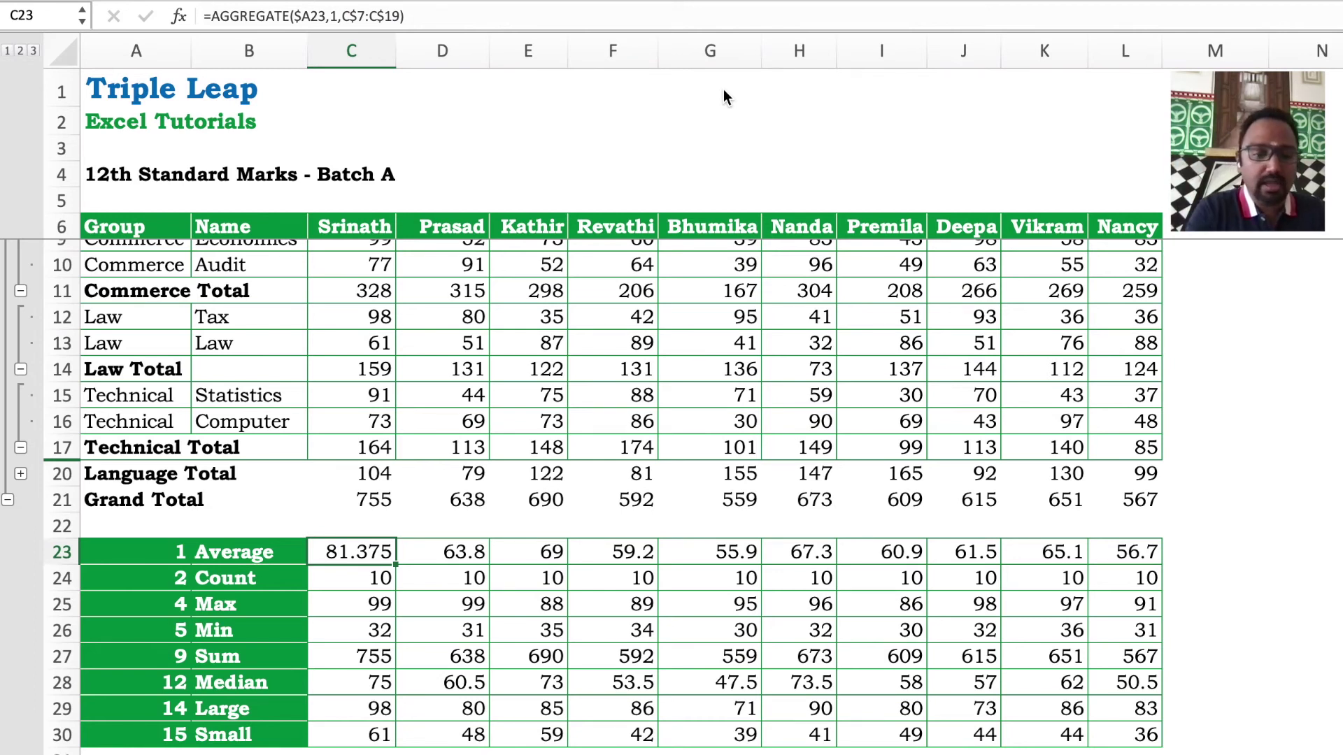
Fill the option-1 formula across C23:L28.
key("ctrl+shift+Right")
key("ctrl+r")
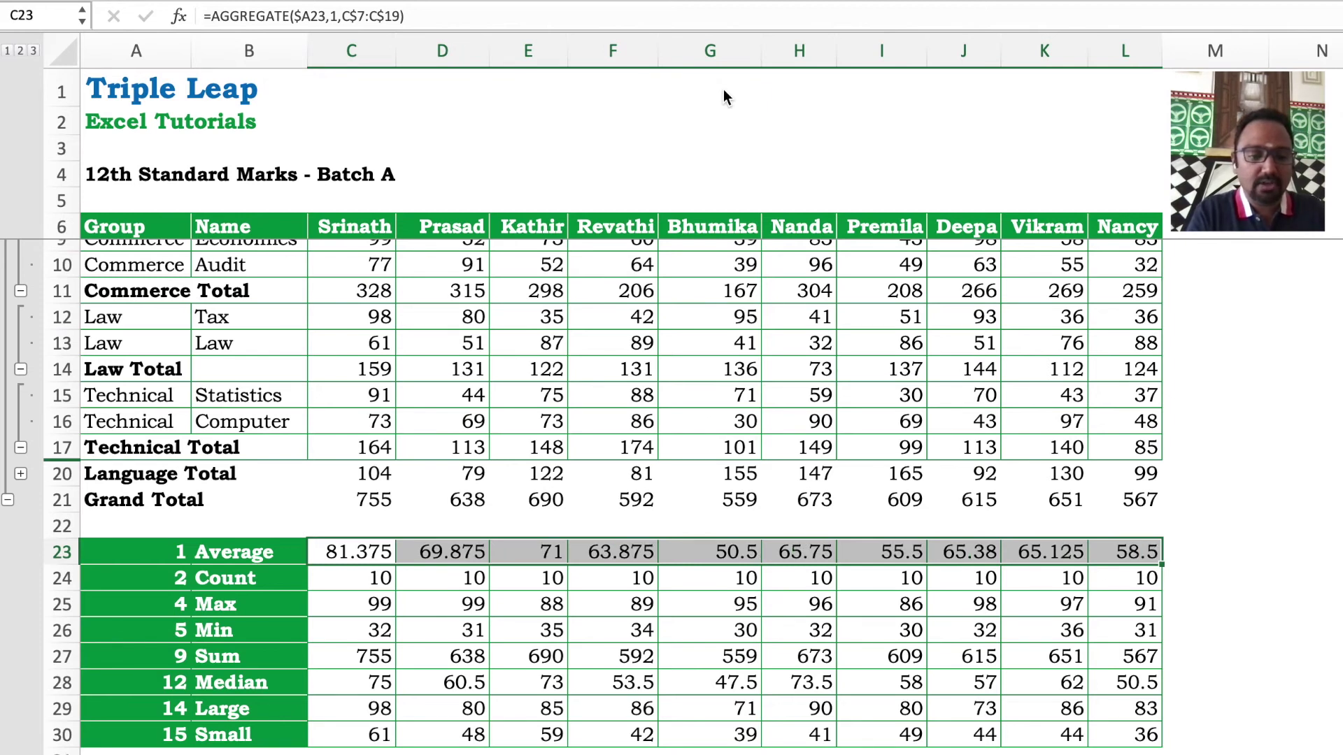
key("shift+Down")
key("shift+Down")
key("shift+Down")
key("shift+Down")
key("shift+Down")
key("ctrl+d")
key("Down")
key("Down")
key("Down")
key("Down")
key("Down")
key("Down")
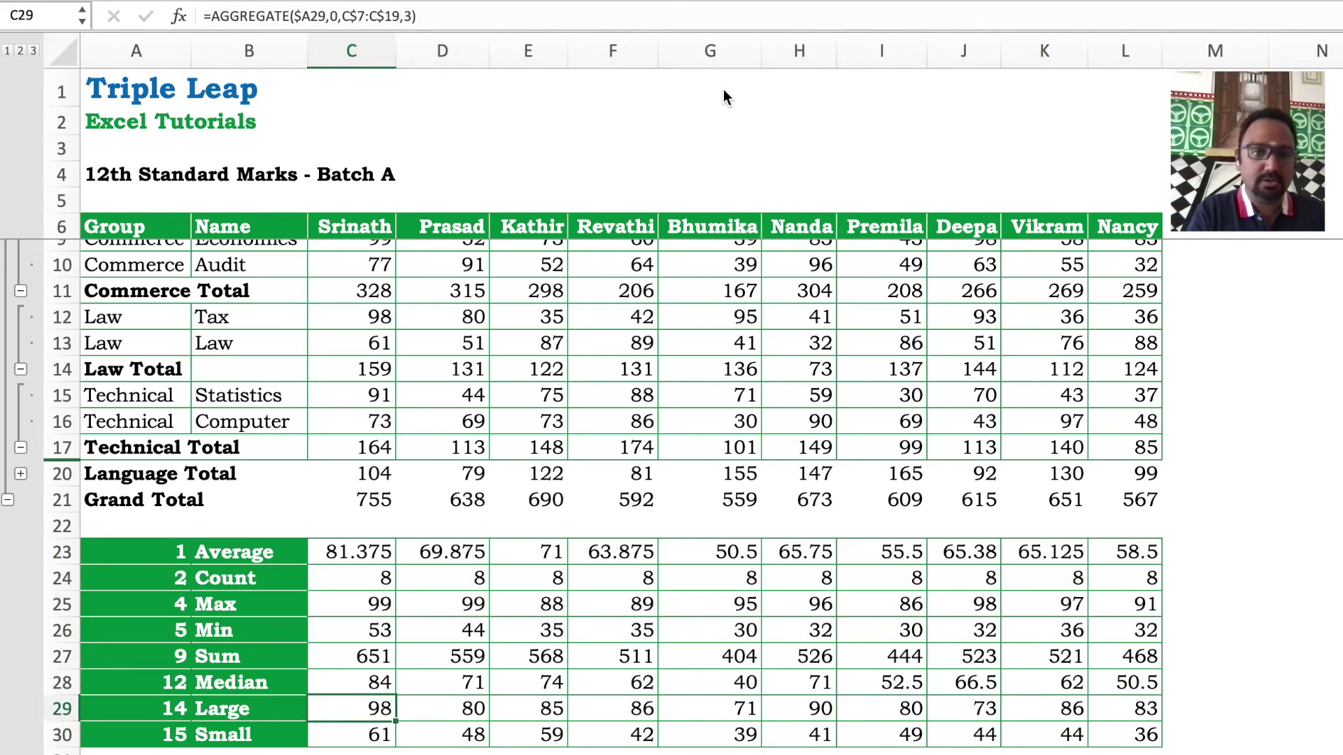
Set C29's AGGREGATE option to 1 and fill it across the Large and Small rows C29:L30.
left_click(664, 23)
key("Left")
key("Left")
key("Left")
key("Left")
key("Left")
key("Left")
key("Left")
key("Left")
key("Left")
key("Left")
key("Left")
key("Left")
key("BackSpace")
type("1")
key("Return")
key("Up")
key("shift+Right")
key("shift+Right")
key("shift+Right")
key("shift+Right")
key("shift+Right")
key("shift+Right")
key("shift+Right")
key("shift+Right")
key("shift+Right")
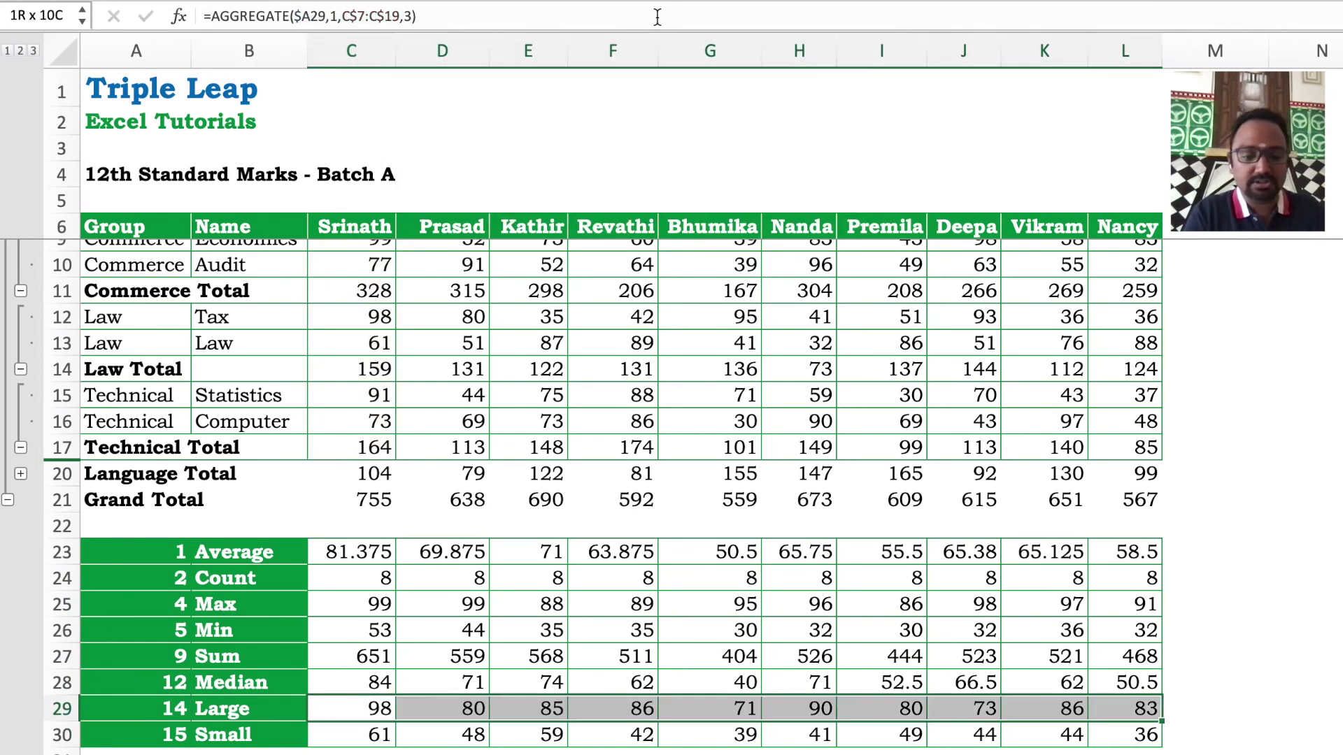
key("ctrl+r")
key("shift+Down")
key("ctrl+d")
key("shift+BackSpace")
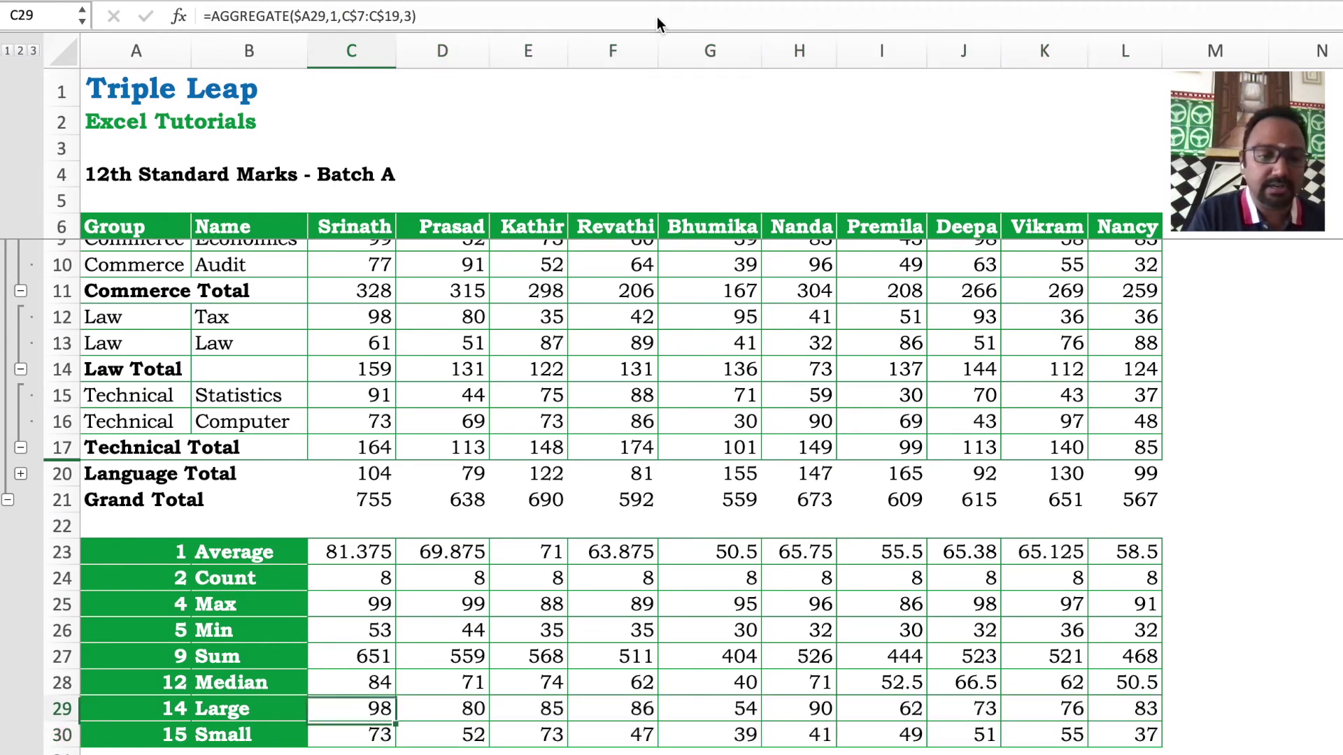
Show, hide, then show the Language group's rows again to compare the summary results.
left_click(21, 475)
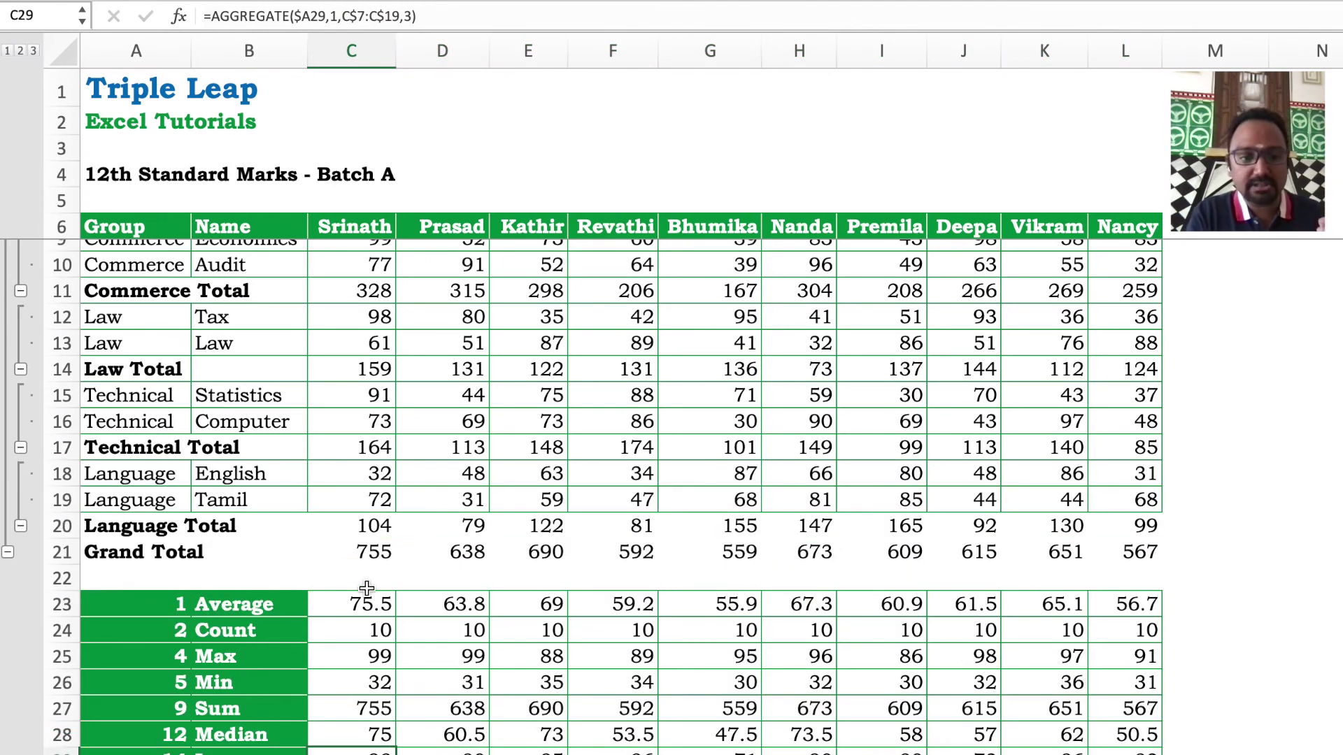
left_click(20, 527)
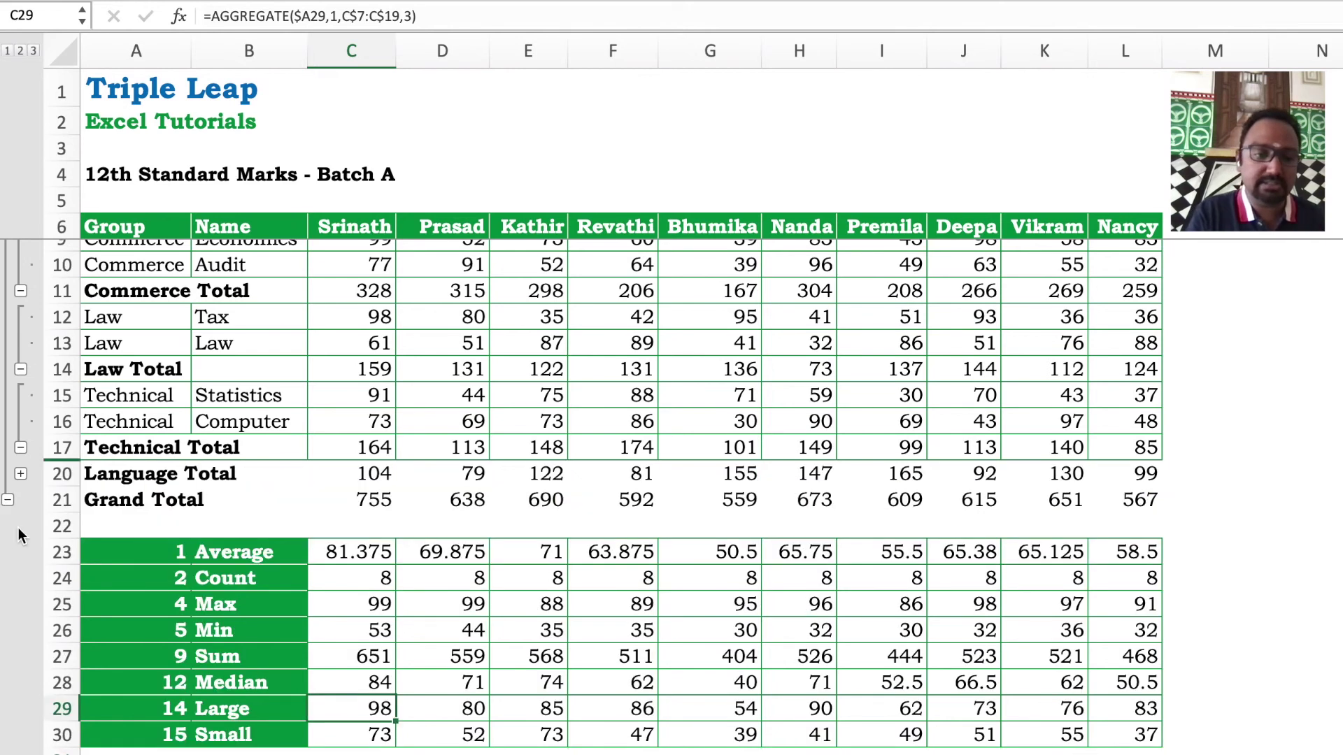
left_click(20, 474)
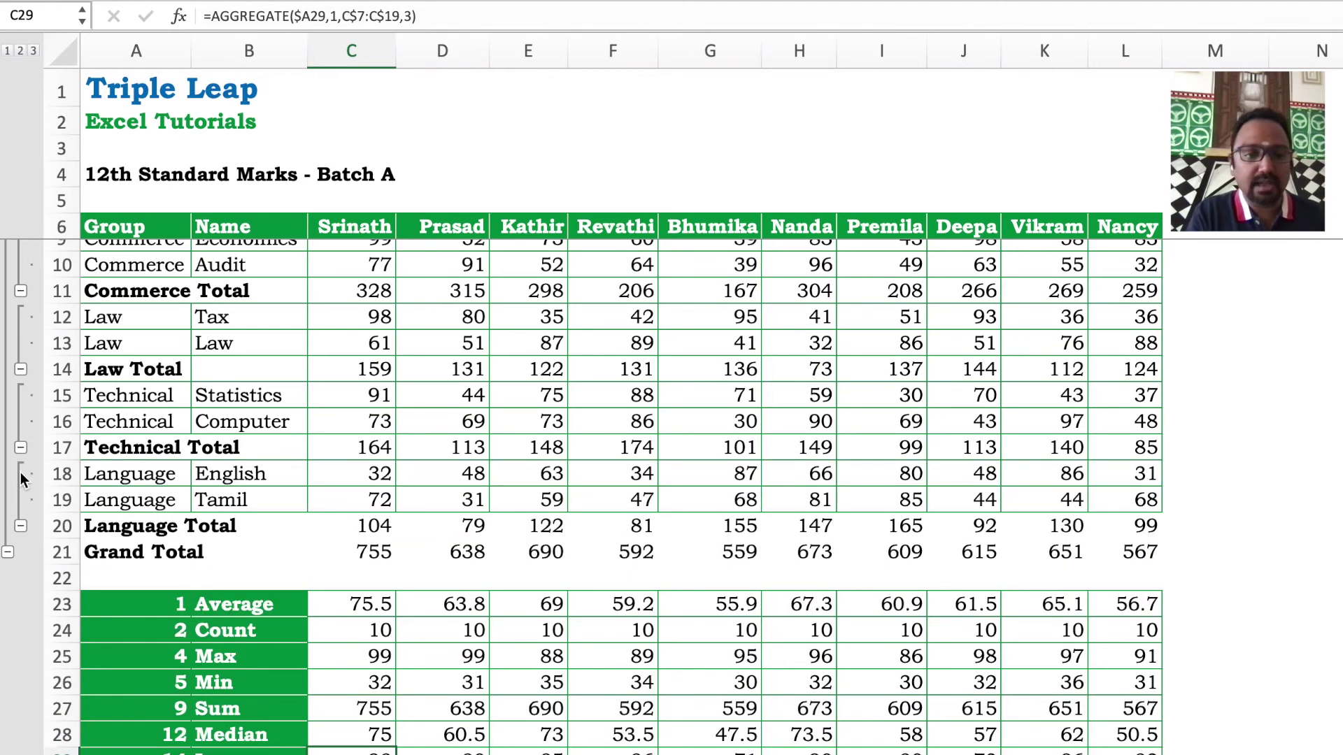